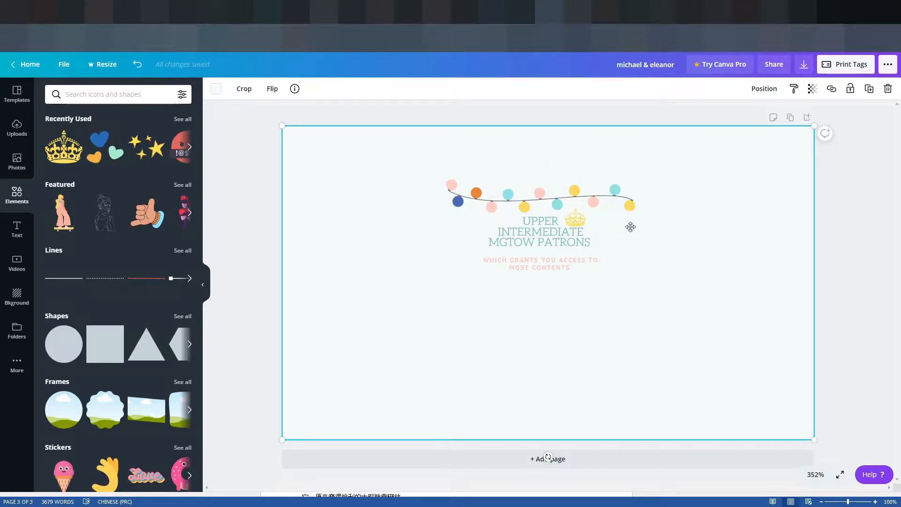
Shrink the string-lights graphic, centre it above the heading, and scale down the heading and subtitle text group slightly
left_click(565, 209)
left_click_drag(641, 179, 612, 192)
left_click_drag(545, 199, 566, 199)
left_click(571, 242)
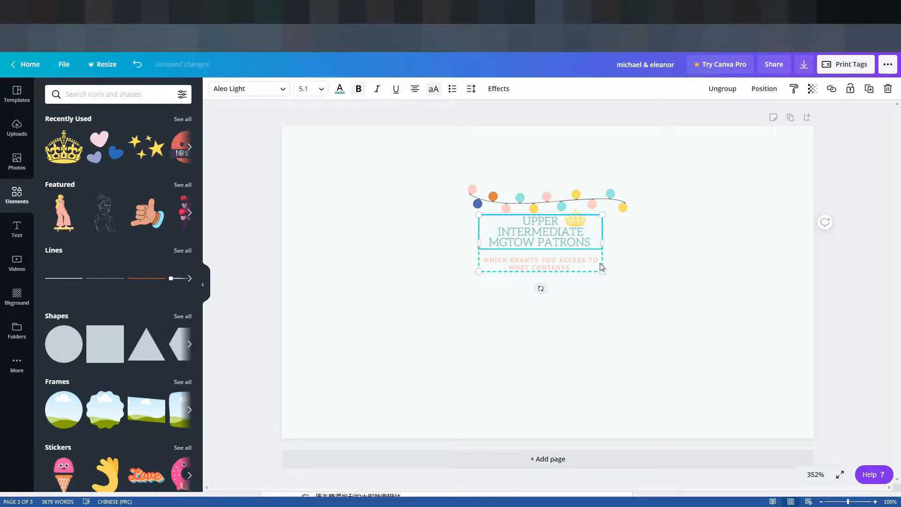
left_click_drag(603, 270, 592, 247)
left_click(646, 234)
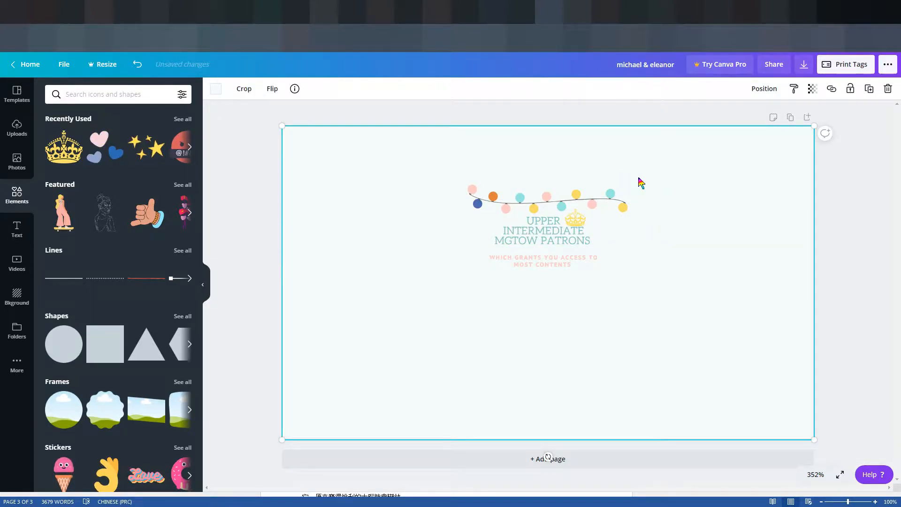
Enlarge the string-lights graphic slightly towards its upper-left corner and scale the heading and subtitle text group up a little
left_click(535, 192)
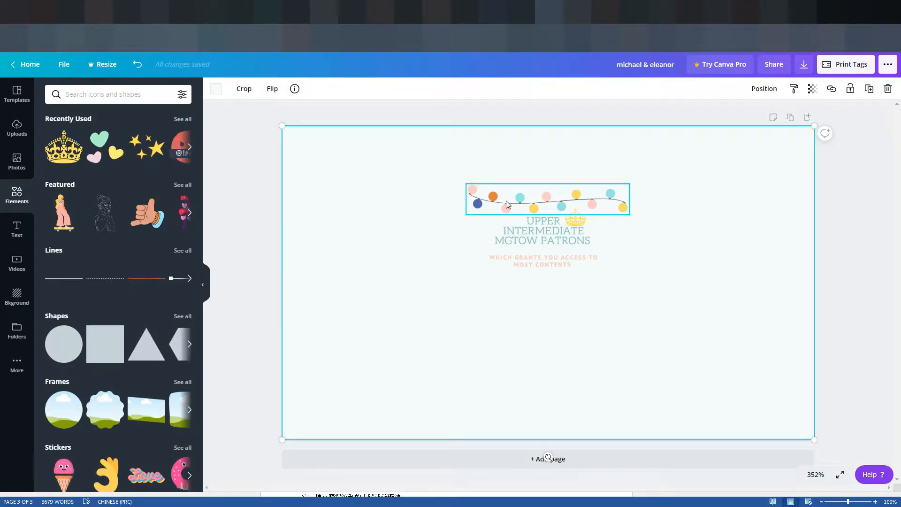
left_click_drag(462, 182, 459, 177)
left_click(626, 257)
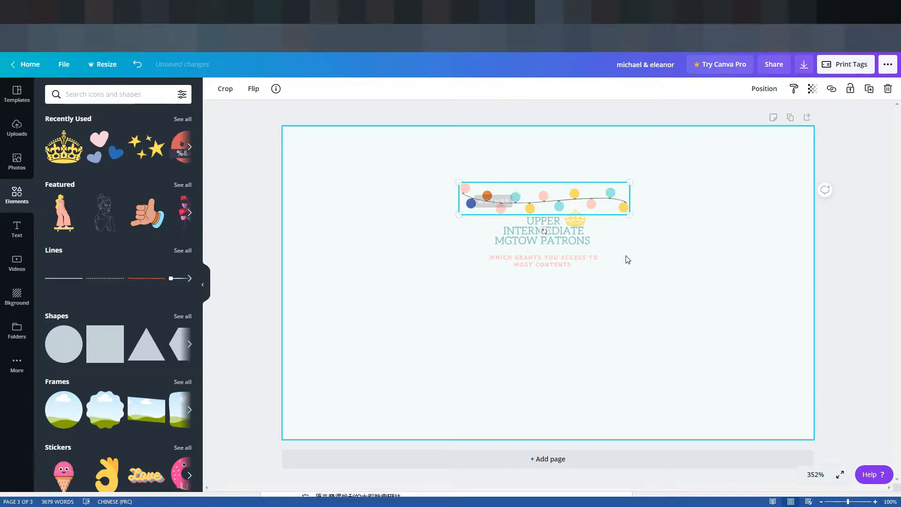
left_click(580, 238)
left_click_drag(602, 268, 585, 244)
left_click(669, 242)
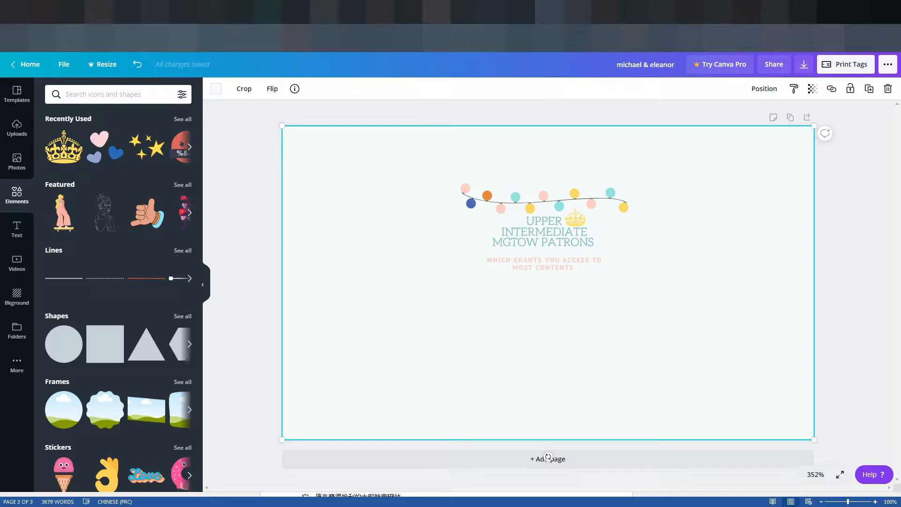
Switch to the Patreon tiers page, open the Upper Intermediate MGTOW Patrons tier for editing and check the recommended tier image size
left_click(393, 12)
scroll(425, 225, "down", 3)
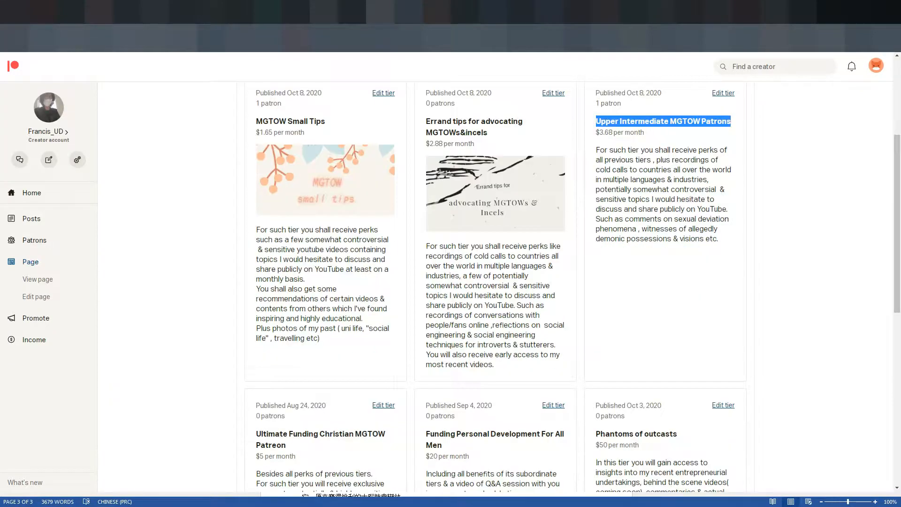
key("alt+Tab")
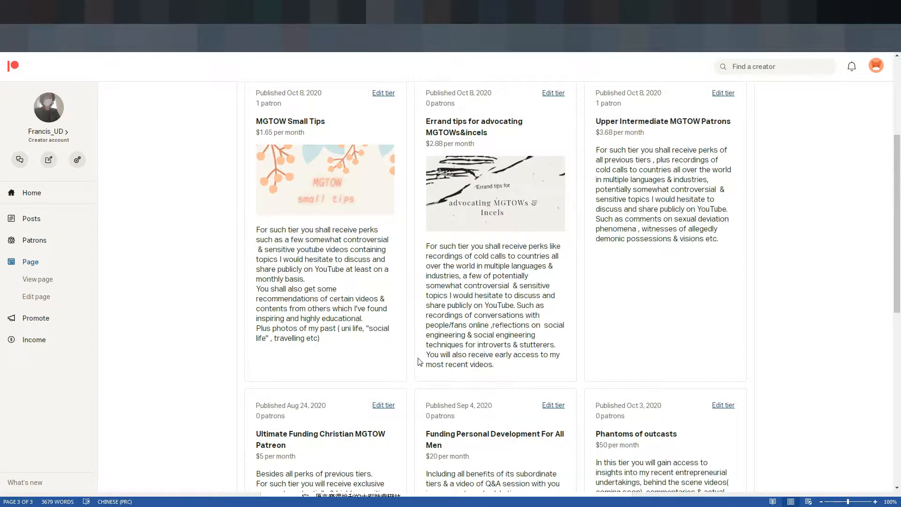
scroll(420, 362, "down", 2)
scroll(420, 362, "up", 2)
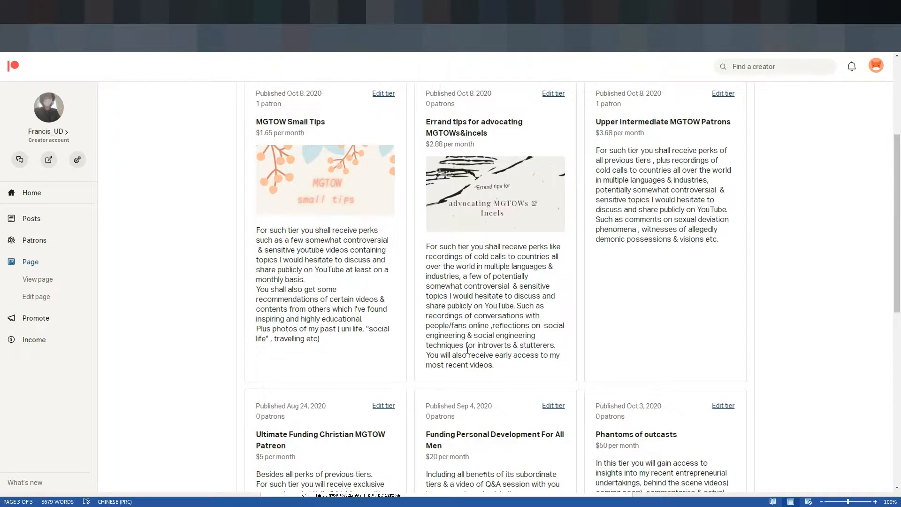
scroll(471, 343, "up", 2)
scroll(366, 290, "down", 5)
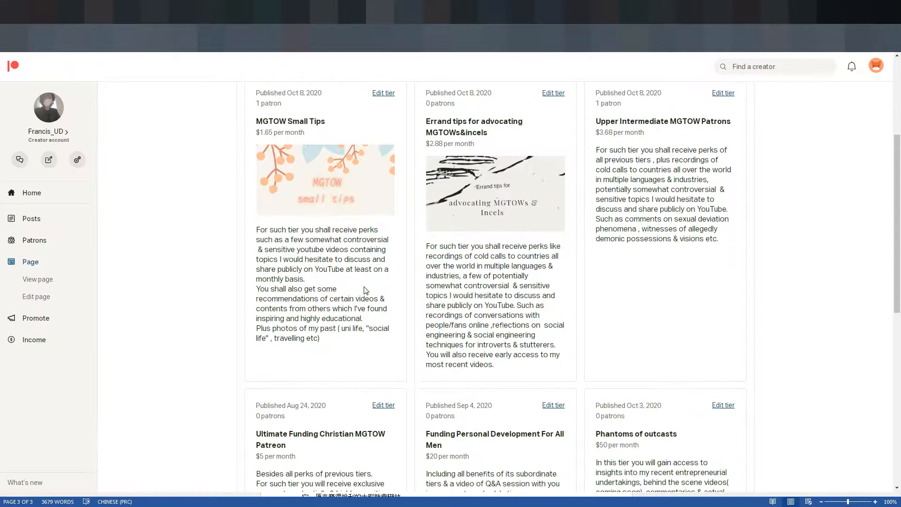
scroll(700, 249, "up", 6)
left_click(723, 233)
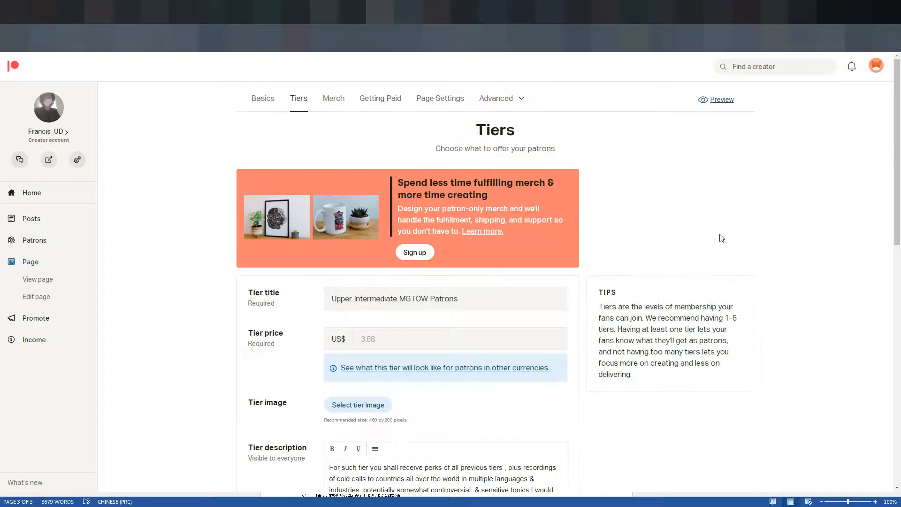
scroll(402, 281, "down", 2)
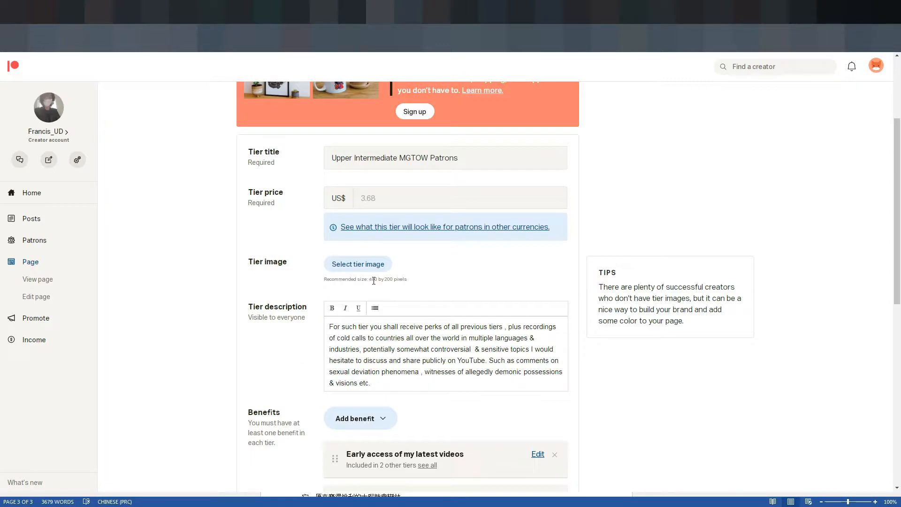
Switch back to the Canva tag design and slightly enlarge both the text group and the string-lights graphic above it
left_click(547, 9)
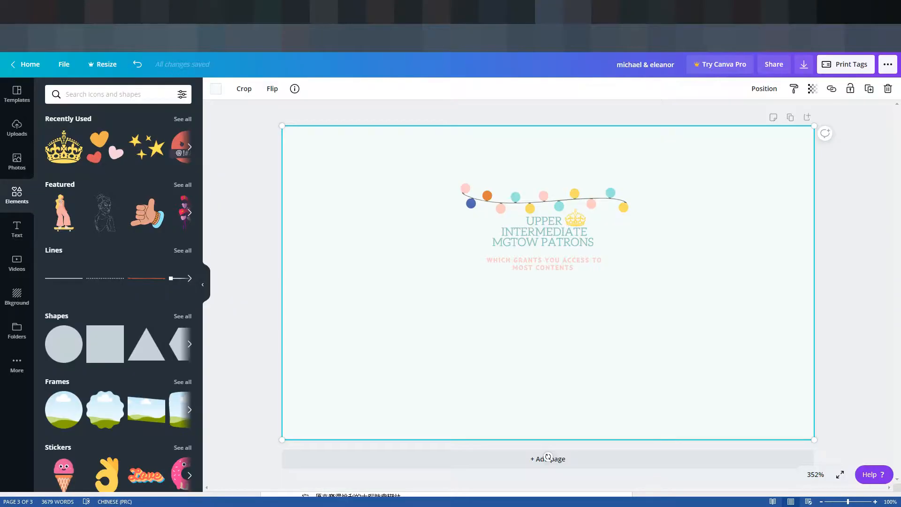
left_click(527, 246)
left_click(514, 212)
left_click(595, 231)
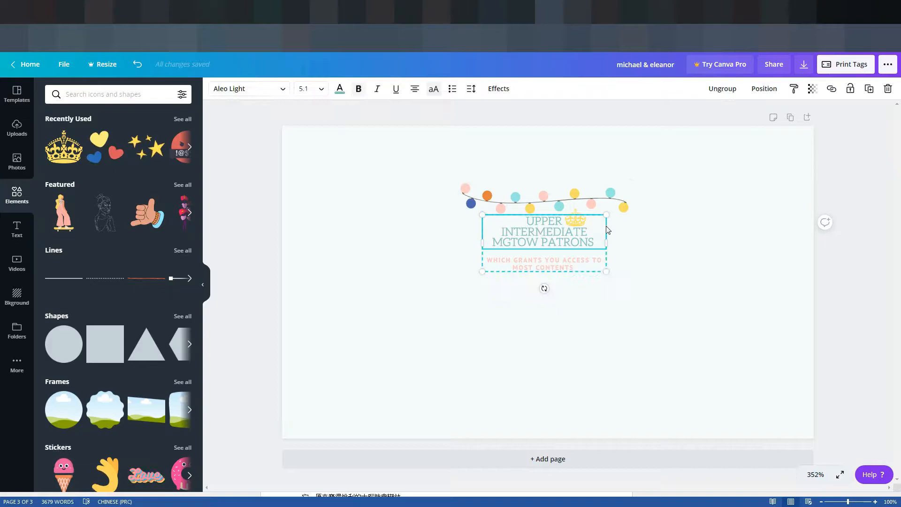
left_click_drag(606, 213, 614, 215)
left_click(610, 195)
mouse_move(628, 183)
left_mouse_down()
mouse_move(641, 180)
mouse_move(615, 189)
left_mouse_up()
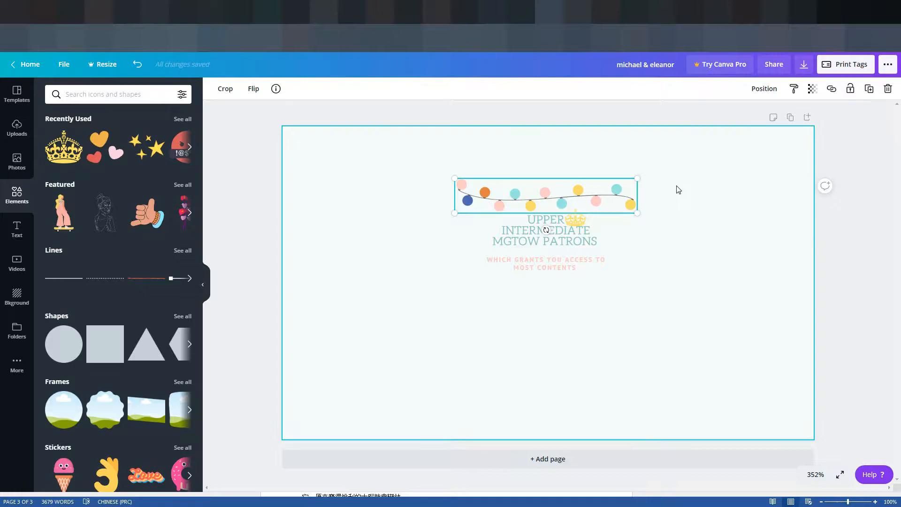
key("alt")
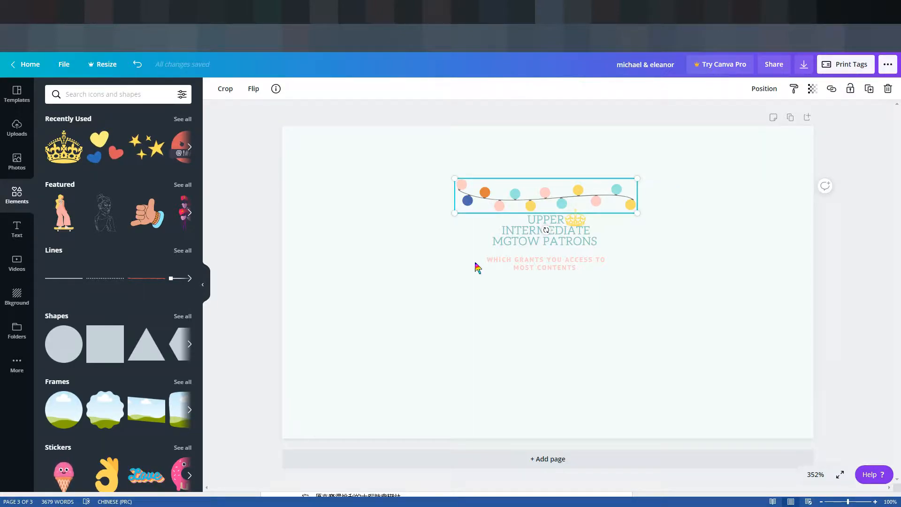
left_click(548, 106)
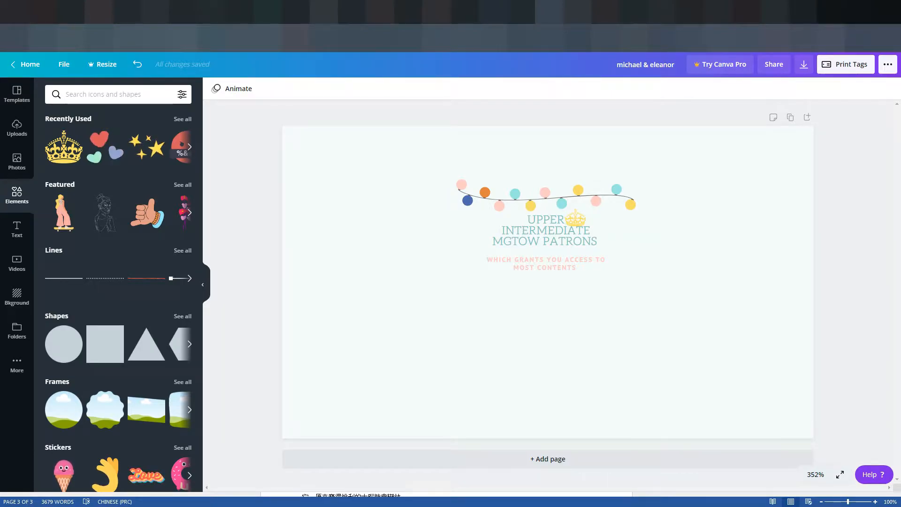
Scale the heading and subtitle group up further from its lower-right corner and widen the string lights to match
left_click(539, 231)
left_click_drag(610, 271, 621, 274)
left_click(628, 198)
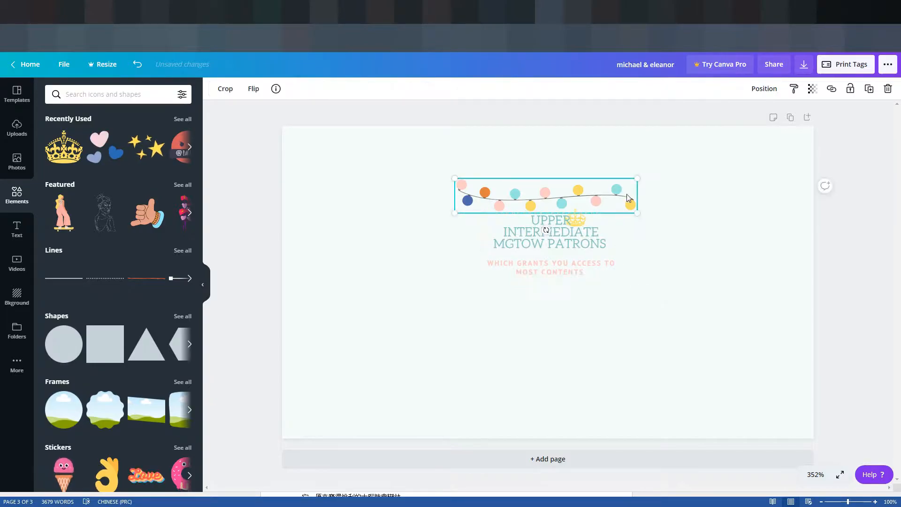
left_click_drag(639, 179, 648, 177)
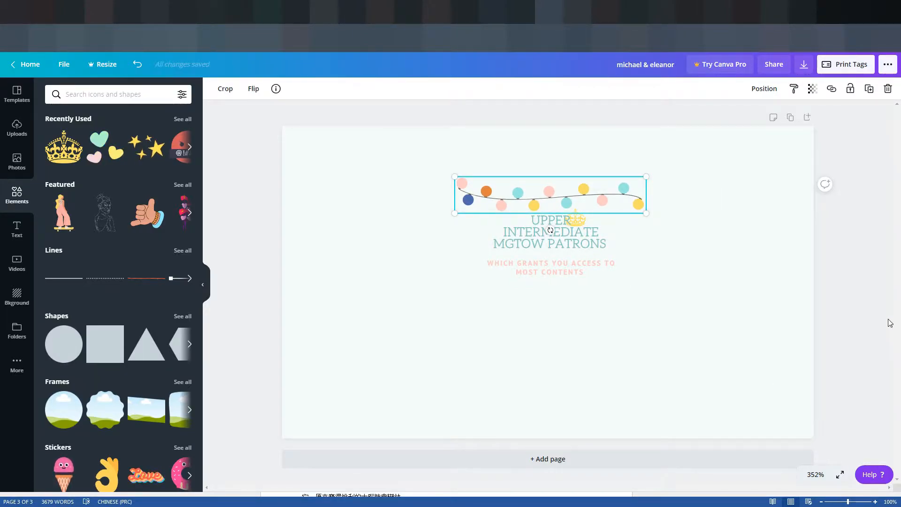
left_click(675, 222)
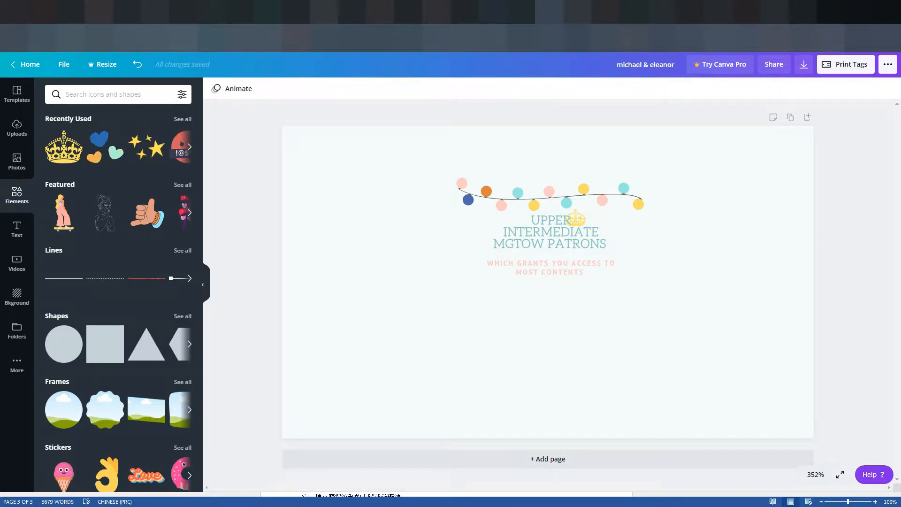
Switch to Patreon, add the Canva design as the Upper Intermediate MGTOW Patrons tier image and save the tier
left_click(381, 10)
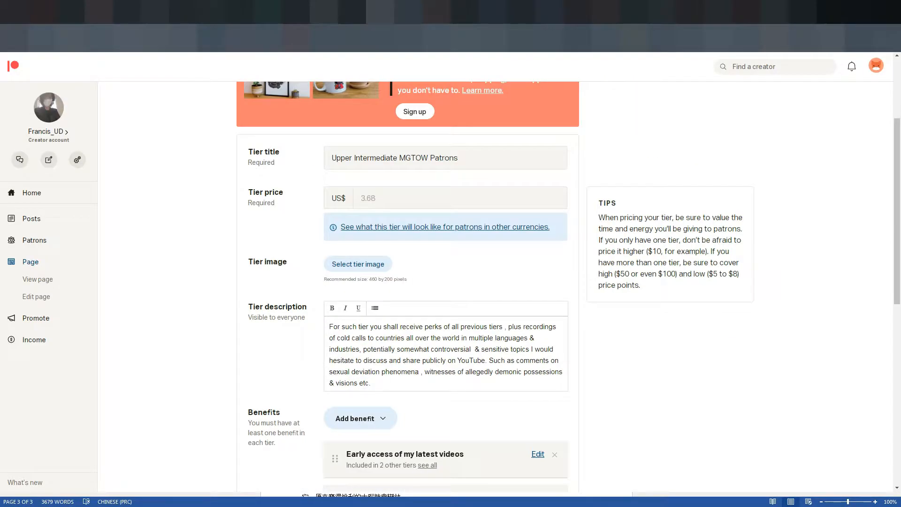
scroll(399, 270, "down", 3)
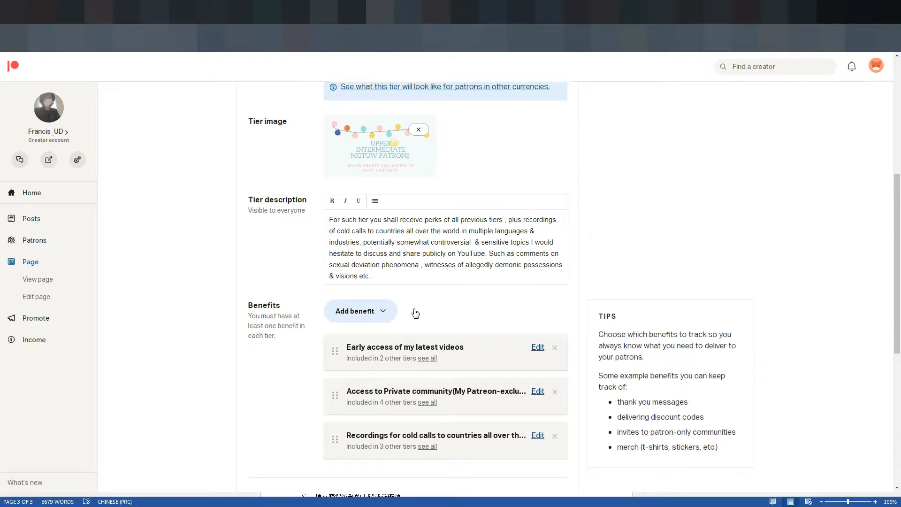
scroll(415, 312, "up", 4)
scroll(415, 312, "down", 9)
left_click(270, 297)
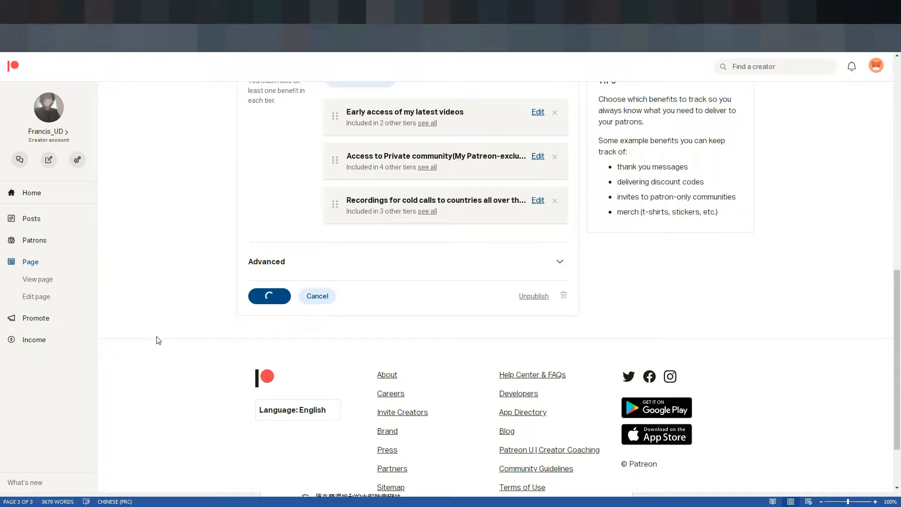
Review the saved Upper Intermediate MGTOW Patrons tier and its image alongside the other tier cards
scroll(172, 332, "up", 3)
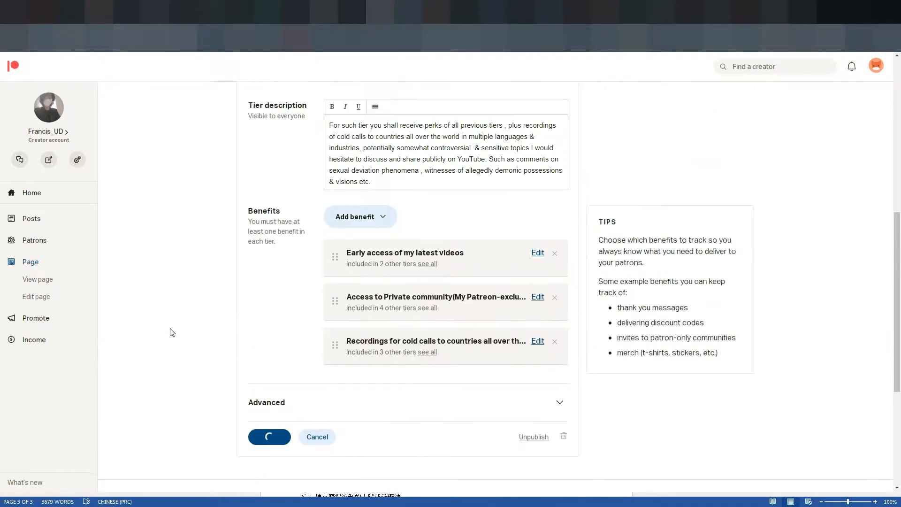
scroll(171, 337, "up", 8)
scroll(172, 336, "down", 8)
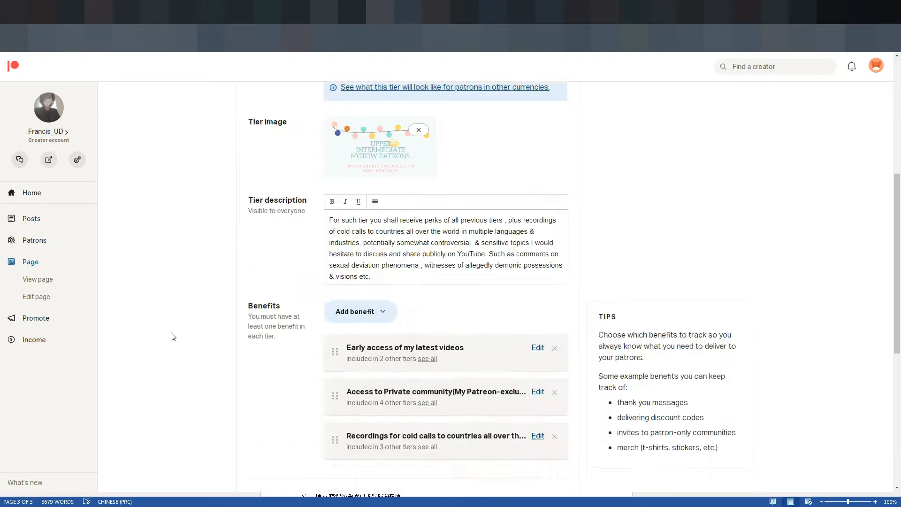
scroll(172, 336, "down", 2)
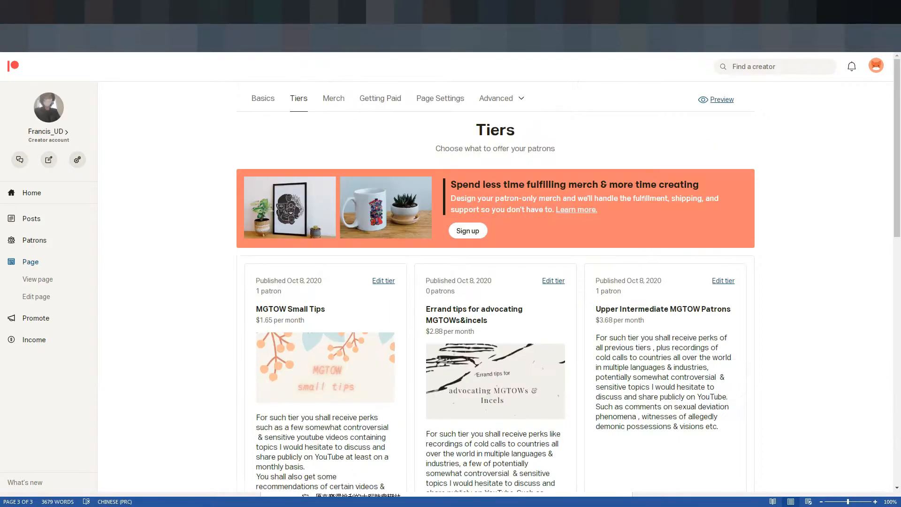
scroll(582, 319, "down", 3)
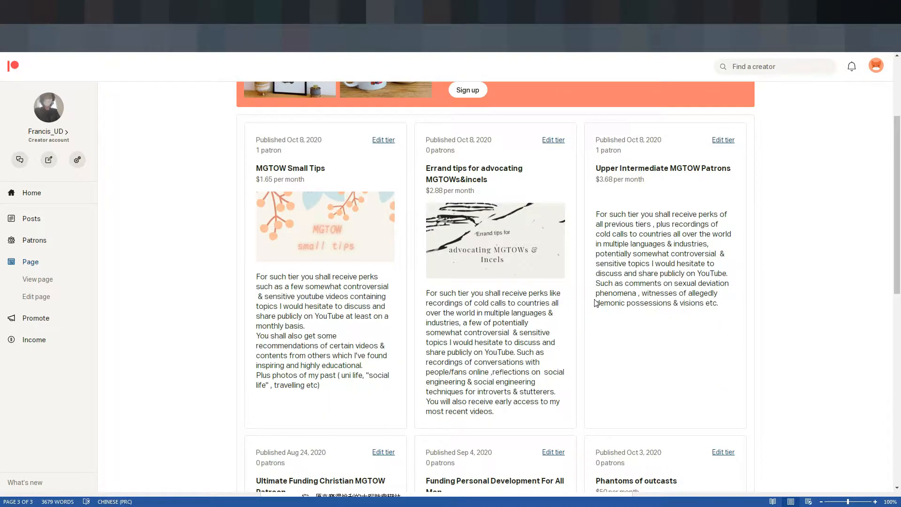
scroll(610, 291, "down", 2)
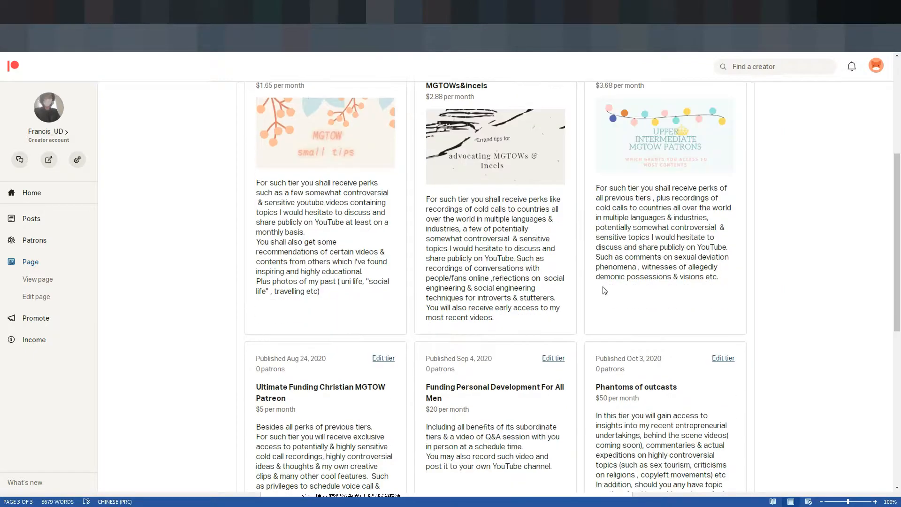
scroll(645, 276, "up", 2)
scroll(648, 232, "up", 3)
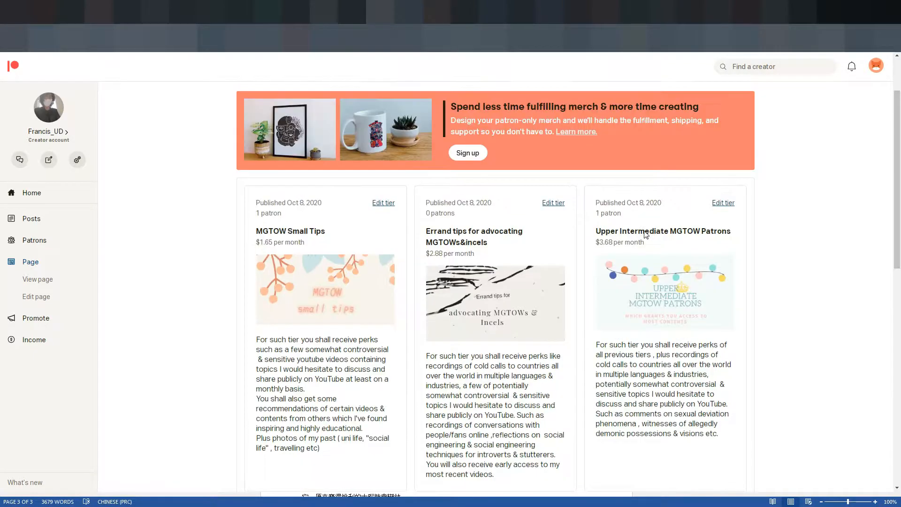
scroll(646, 234, "down", 2)
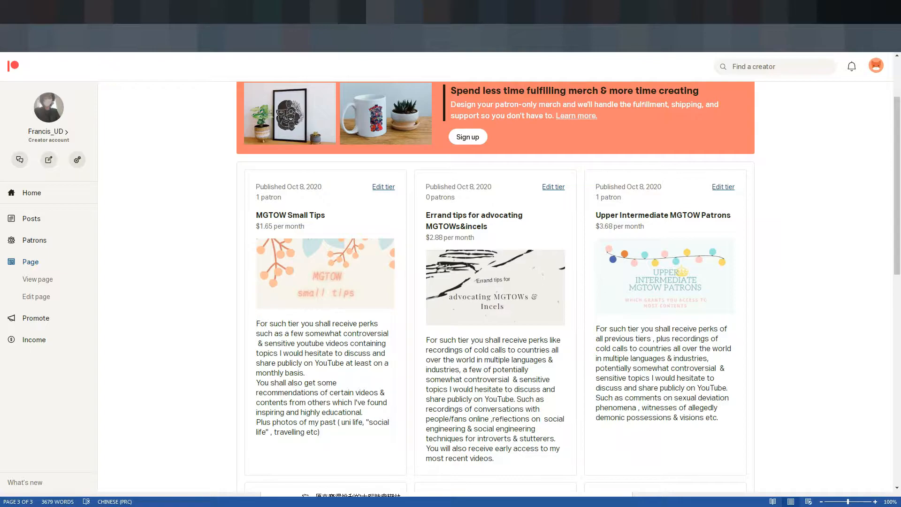
Switch to Canva, create a new Tag design and look through the available tag templates
key("ctrl+Tab")
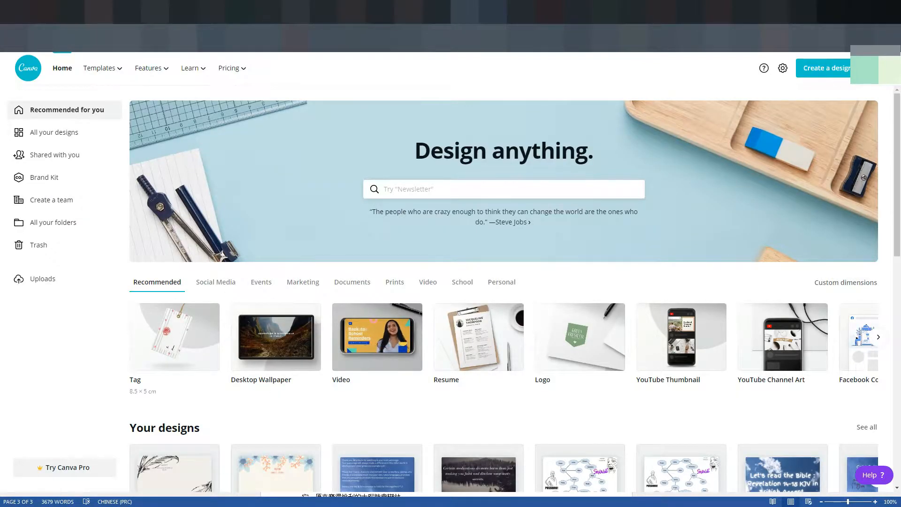
left_click(184, 342)
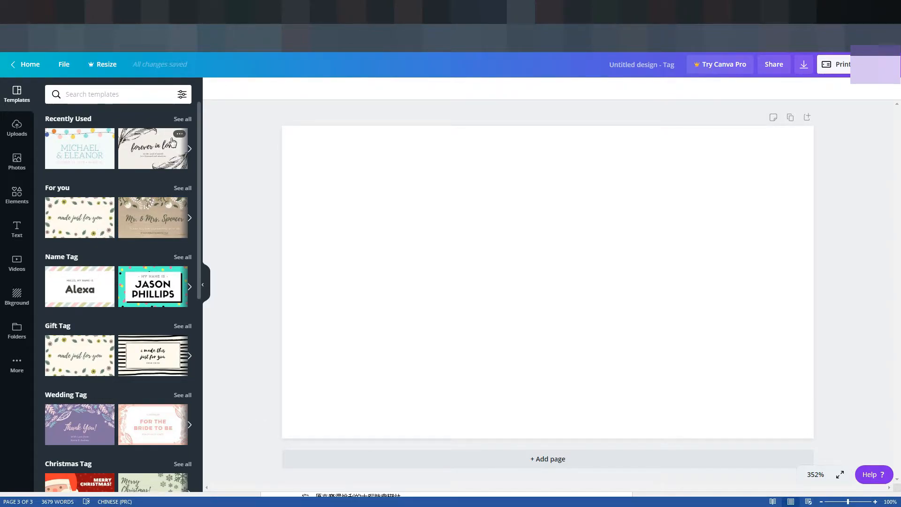
scroll(173, 258, "down", 4)
scroll(172, 262, "down", 10)
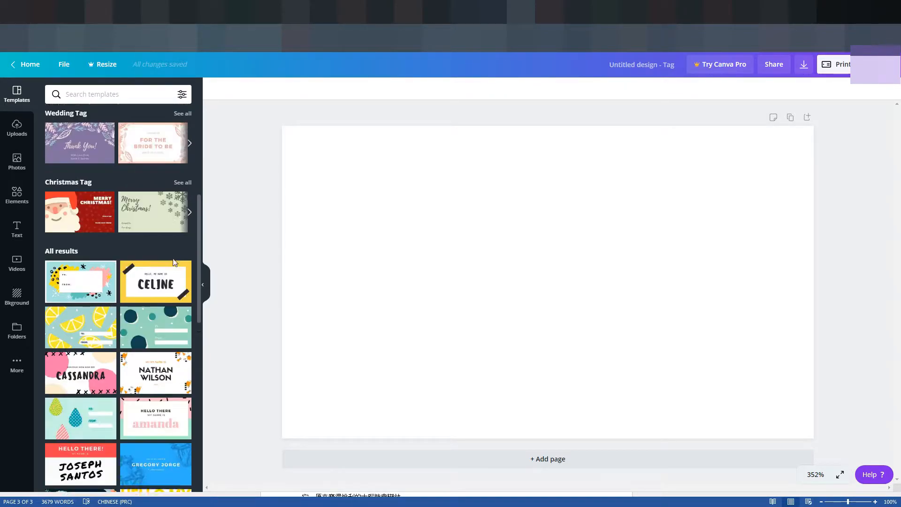
scroll(169, 263, "up", 14)
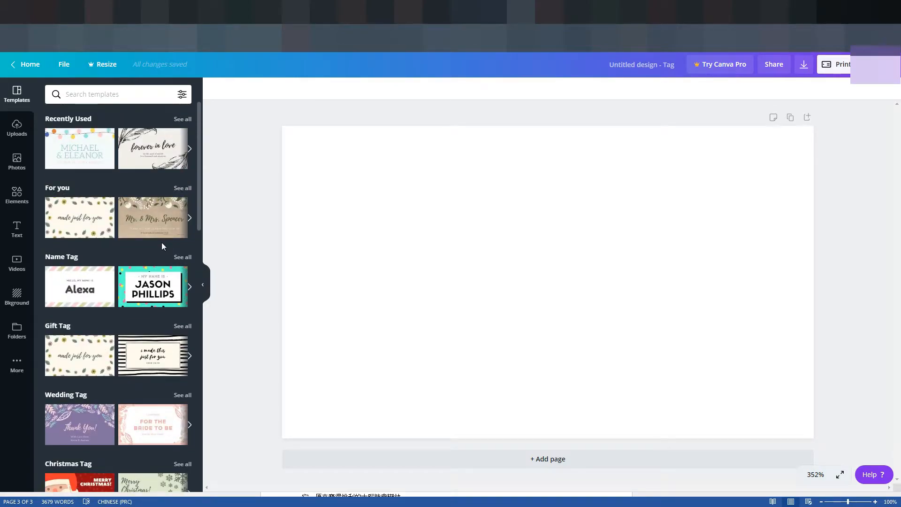
left_click(179, 188)
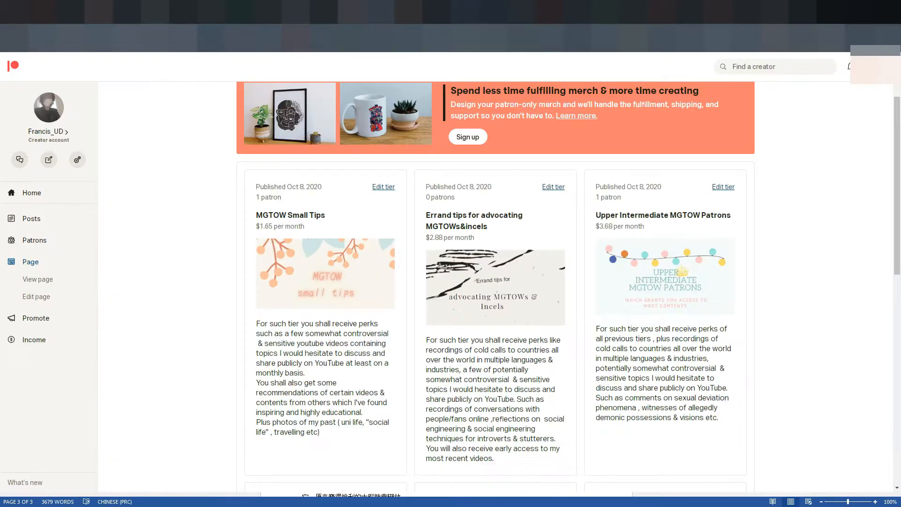
Switch to Canva and apply the purple leafy "Thank You!" tag template to the blank design
scroll(462, 287, "down", 5)
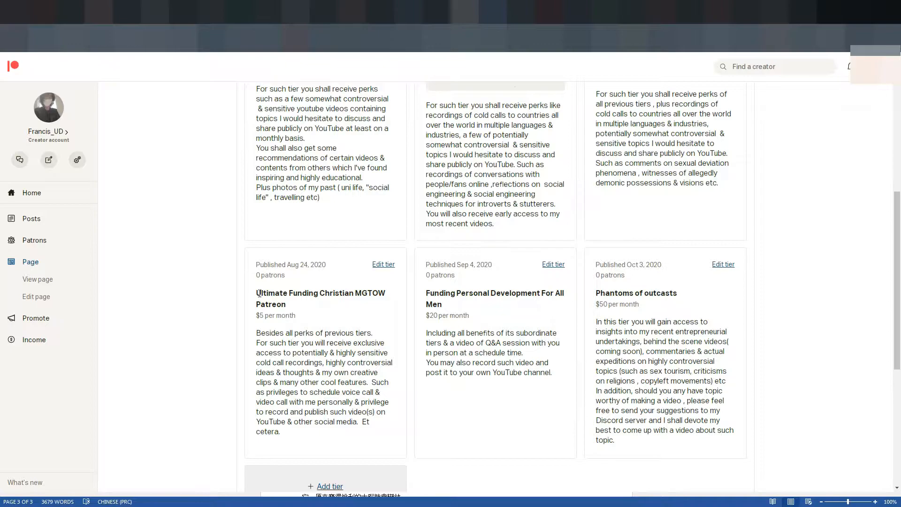
scroll(285, 367, "up", 5)
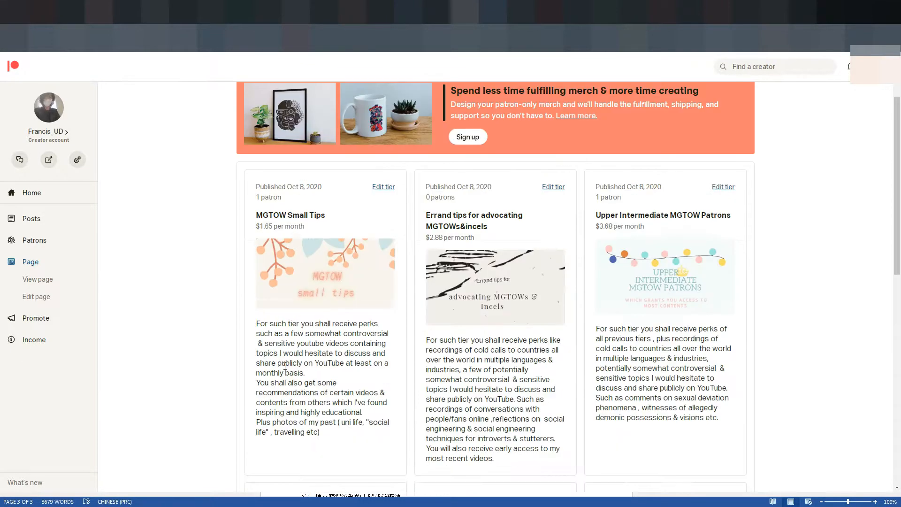
scroll(285, 366, "down", 5)
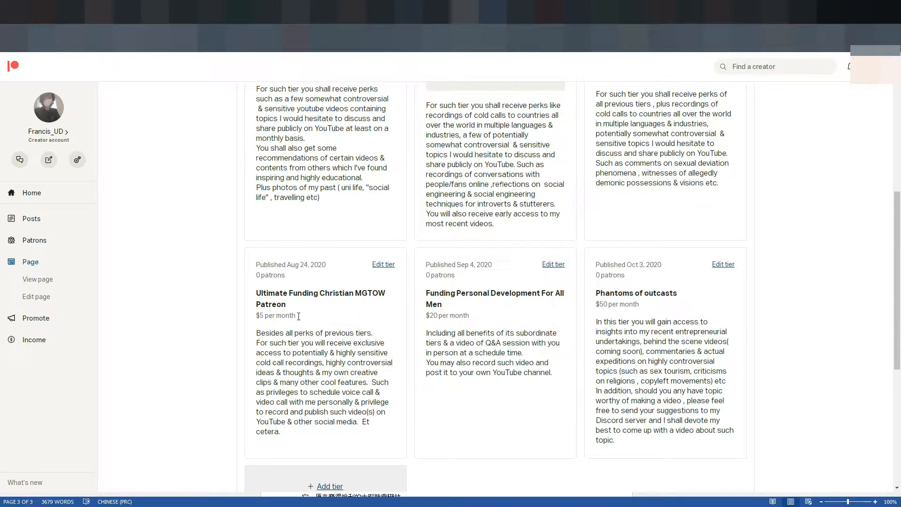
left_click(519, 10)
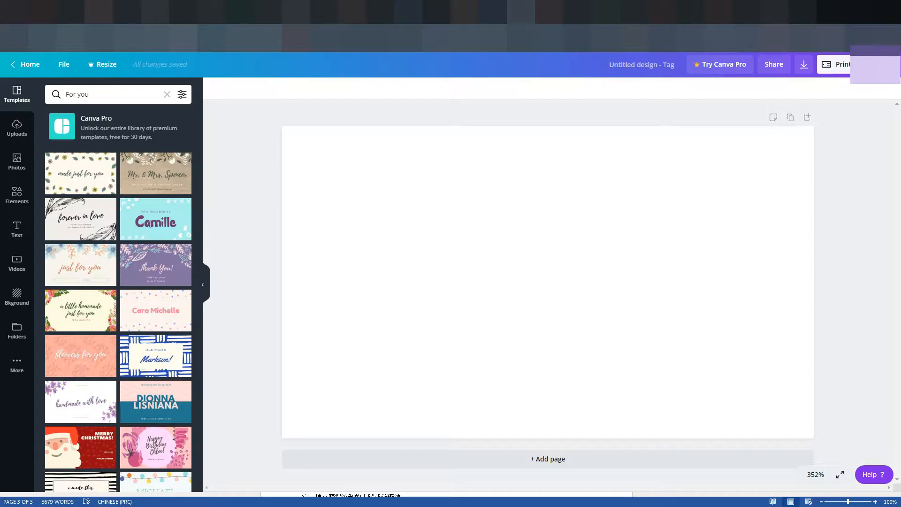
scroll(125, 241, "down", 3)
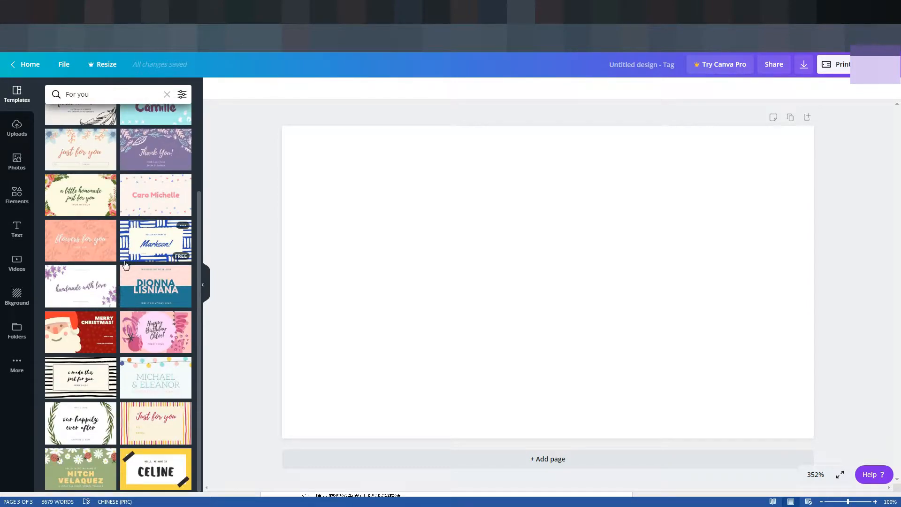
scroll(141, 387, "up", 3)
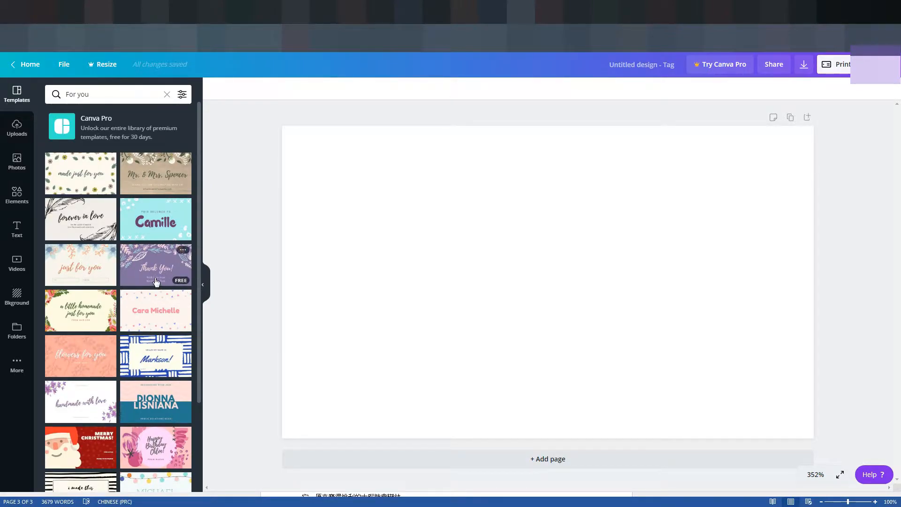
left_click(157, 276)
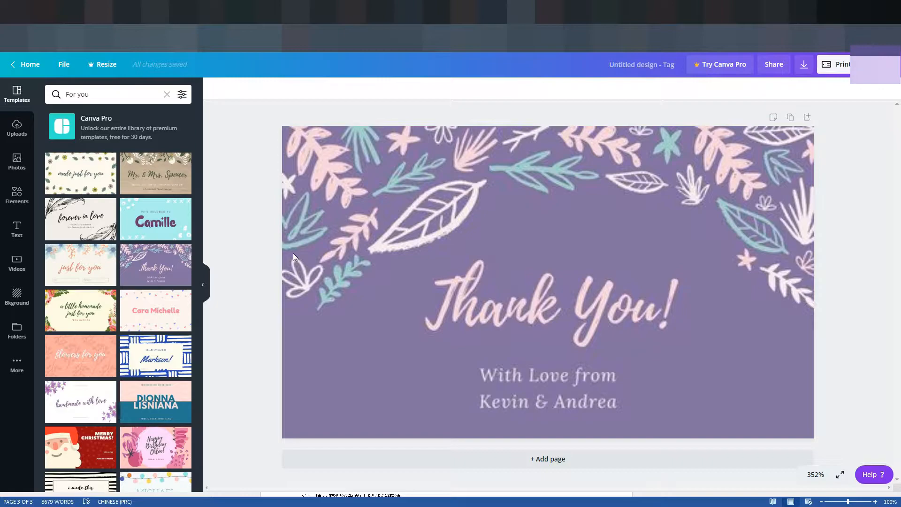
Move the "Thank You!" heading and the two-line subtitle higher on the tag and try editing the heading text
left_click(516, 350)
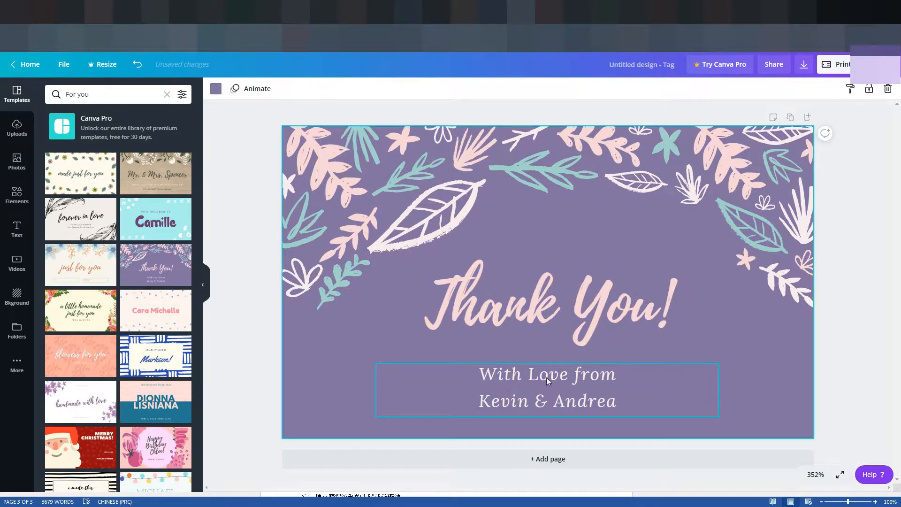
left_click(578, 384)
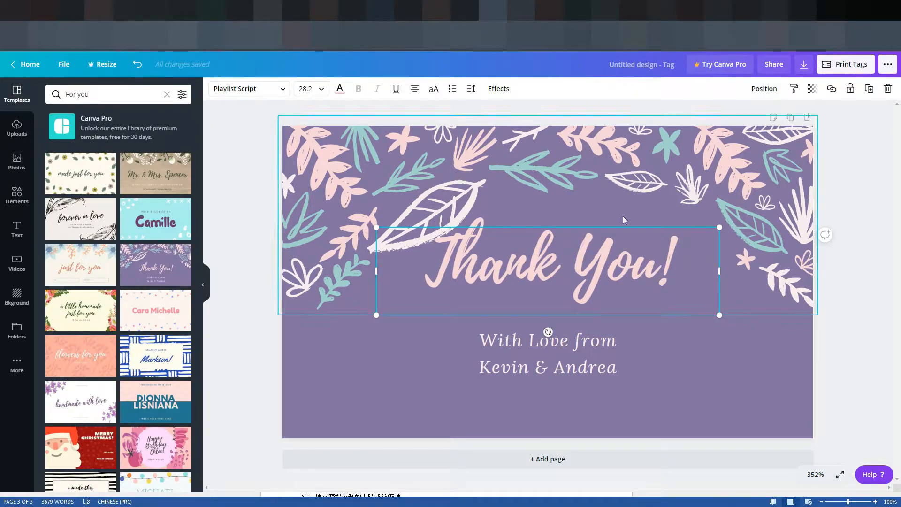
left_click(587, 270)
left_click(630, 255)
key("End")
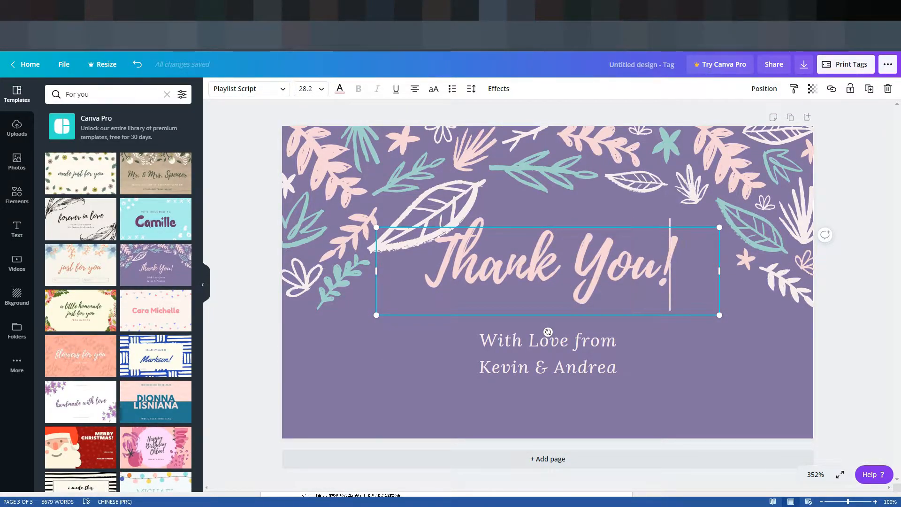
left_click(705, 317)
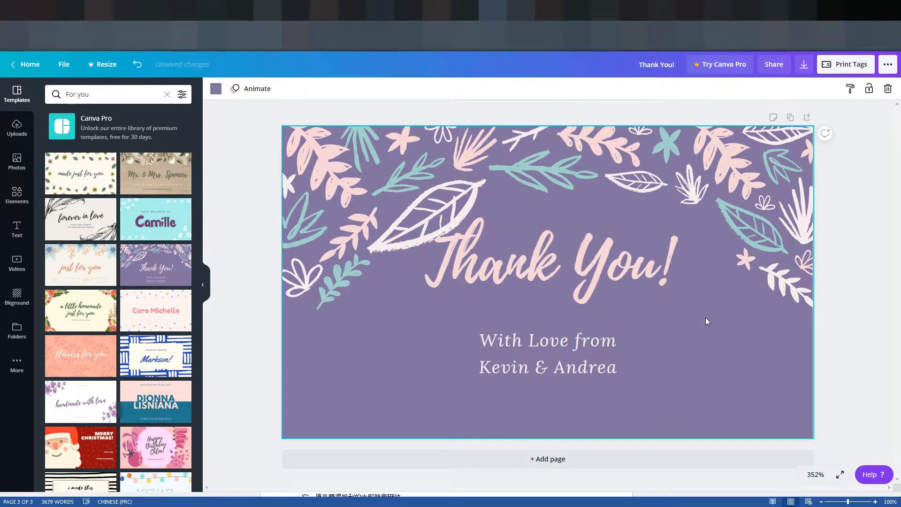
Try to reposition the "Thank You!" heading, shifting it slightly sideways and down toward the subtitle
left_click(659, 288)
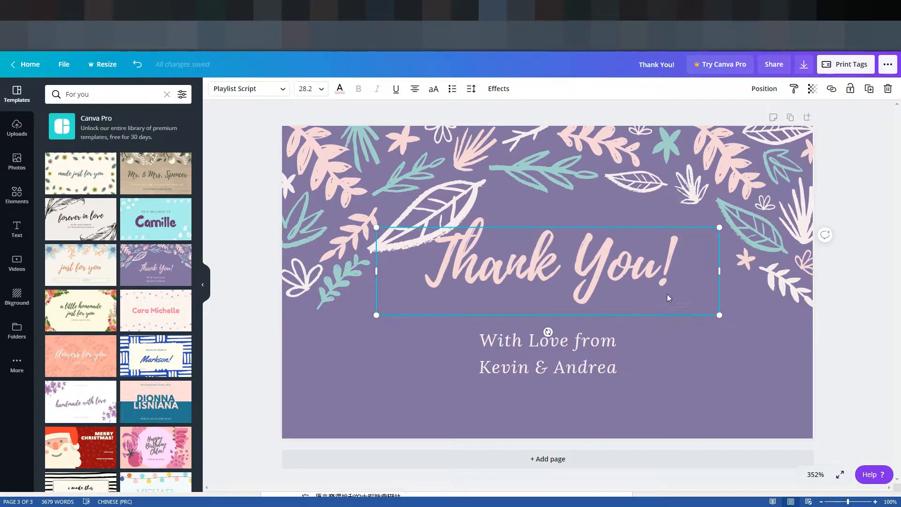
left_click(655, 244)
left_click(607, 263)
left_click_drag(592, 227, 594, 226)
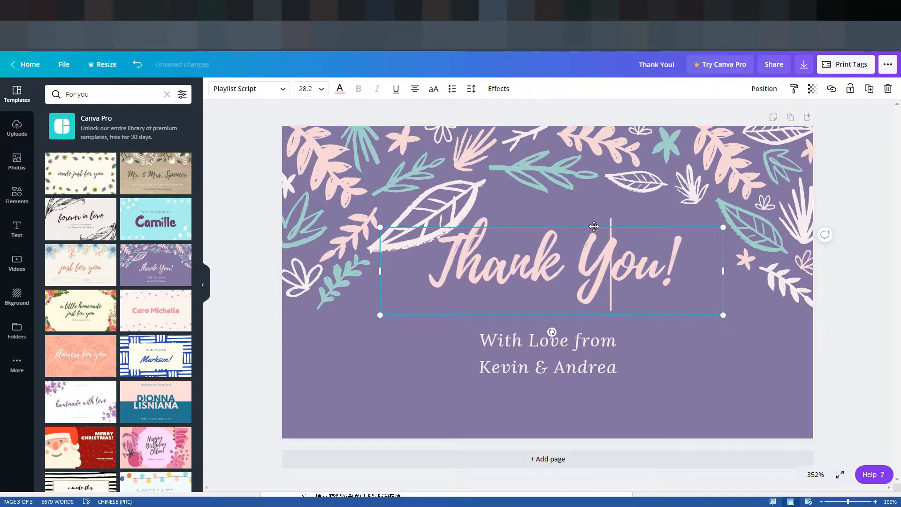
left_click(594, 226)
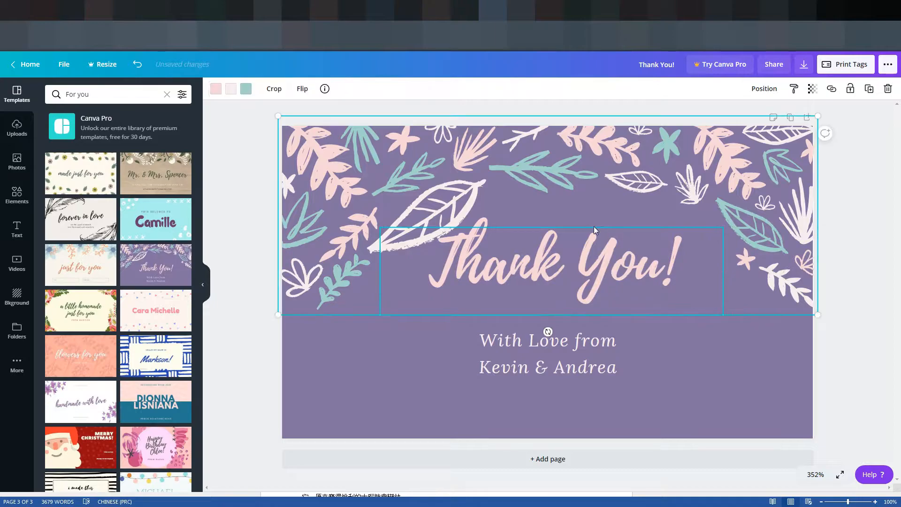
left_click(573, 239)
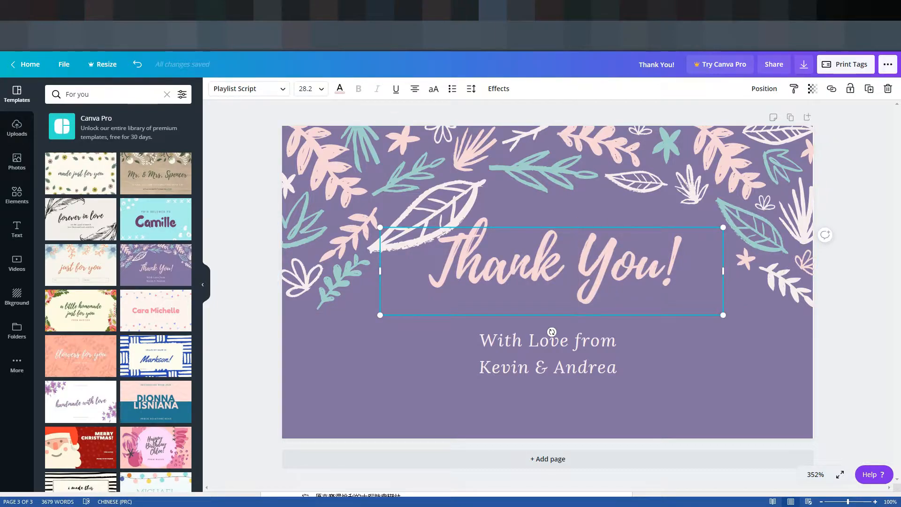
left_click(606, 227)
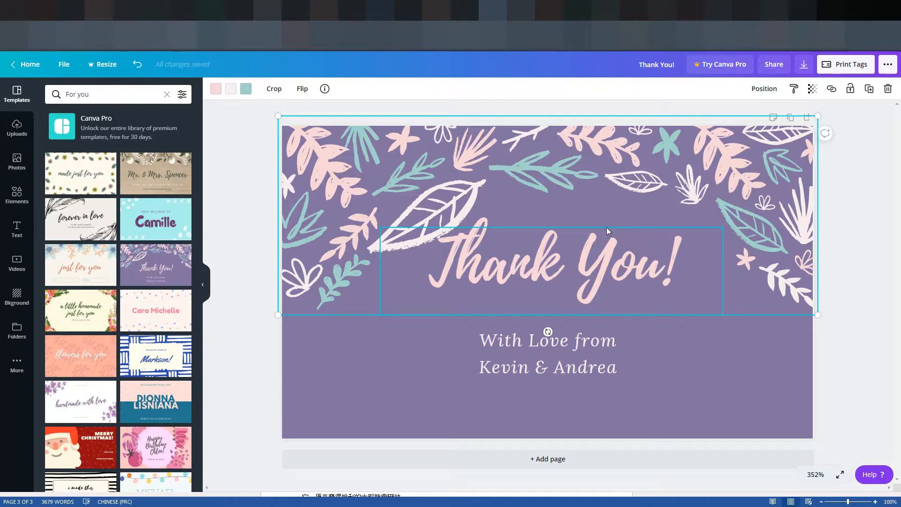
left_click(623, 277)
left_click(613, 227)
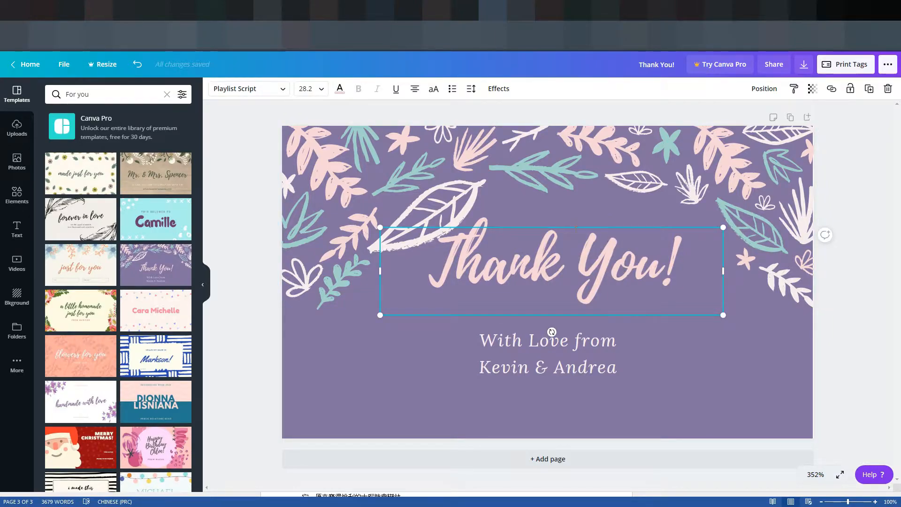
left_click(576, 227)
left_click(575, 226)
left_click(583, 235)
left_click(689, 225)
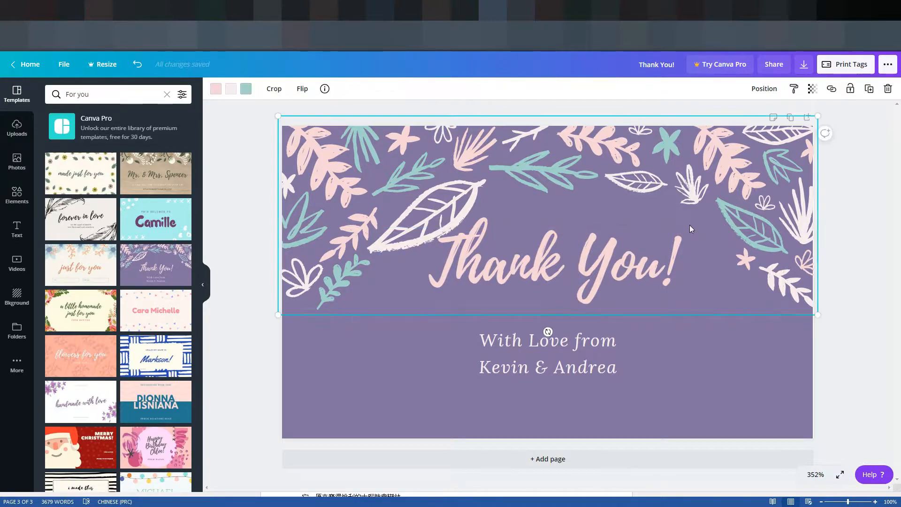
left_click_drag(682, 247, 646, 284)
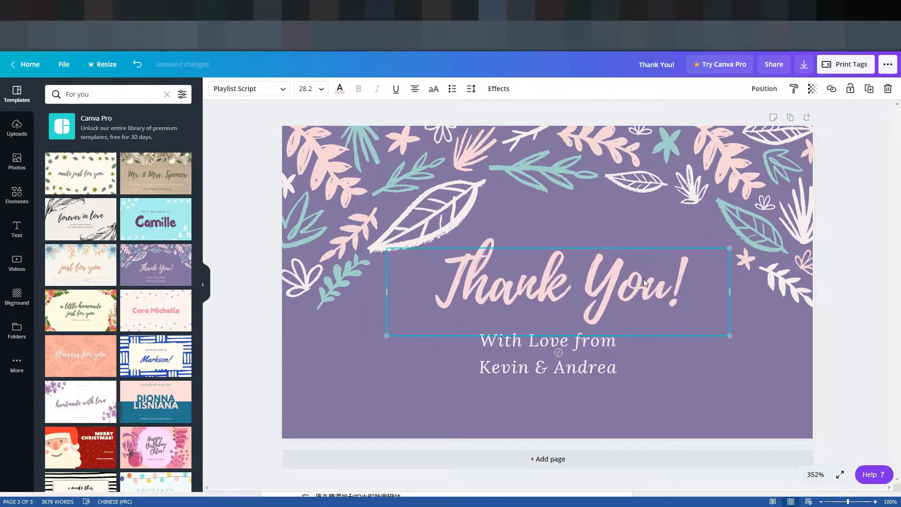
Delete the "Thank You!" heading and move the two-line subtitle up between the leaf decorations, with its text selected
key("Delete")
left_click(576, 366)
left_click_drag(576, 366, 488, 213)
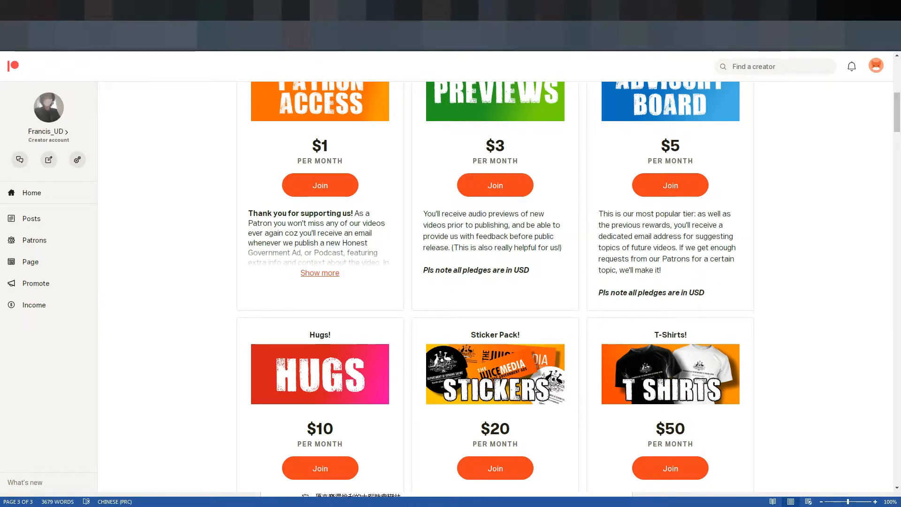
Switch to Patreon, open the Ultimate Funding Christian MGTOW Patreon tier for editing and change "Patreon" to "Patron" in its title
scroll(259, 185, "up", 2)
scroll(259, 185, "up", 2)
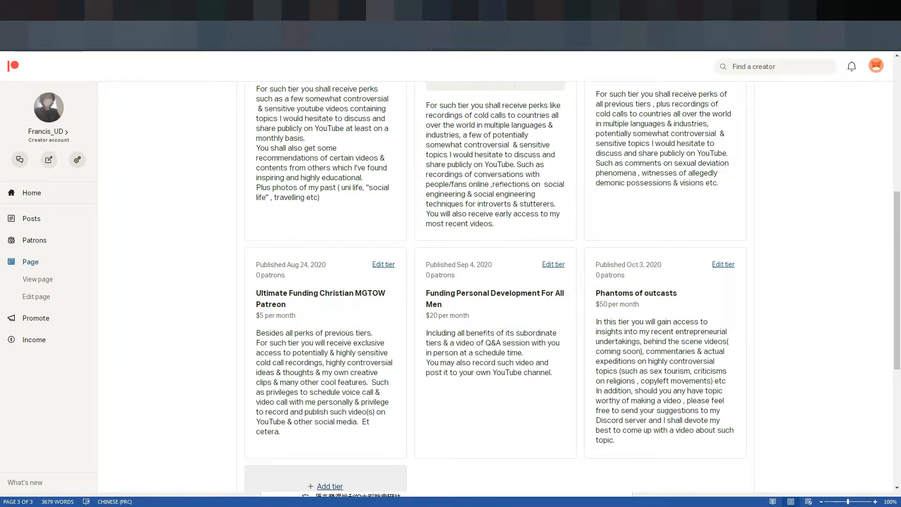
left_click(384, 264)
scroll(358, 323, "down", 3)
left_click(366, 199)
left_click(372, 161)
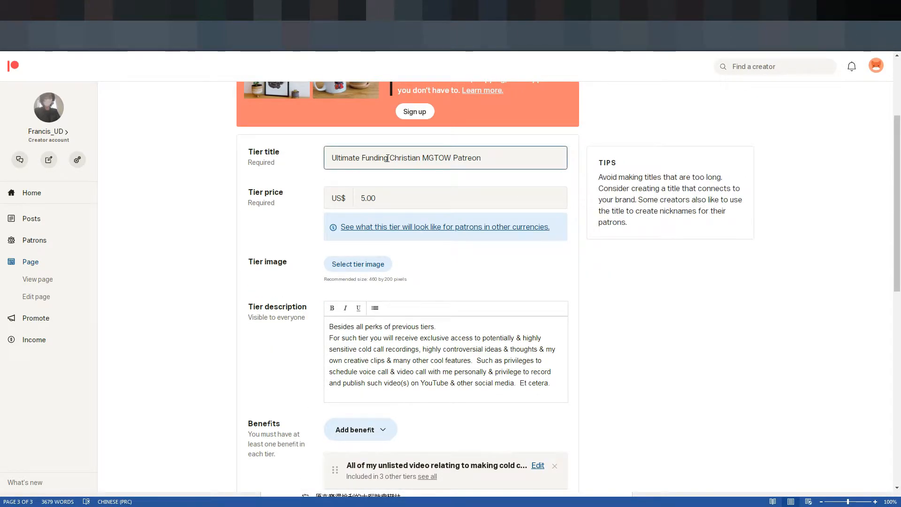
left_click(474, 167)
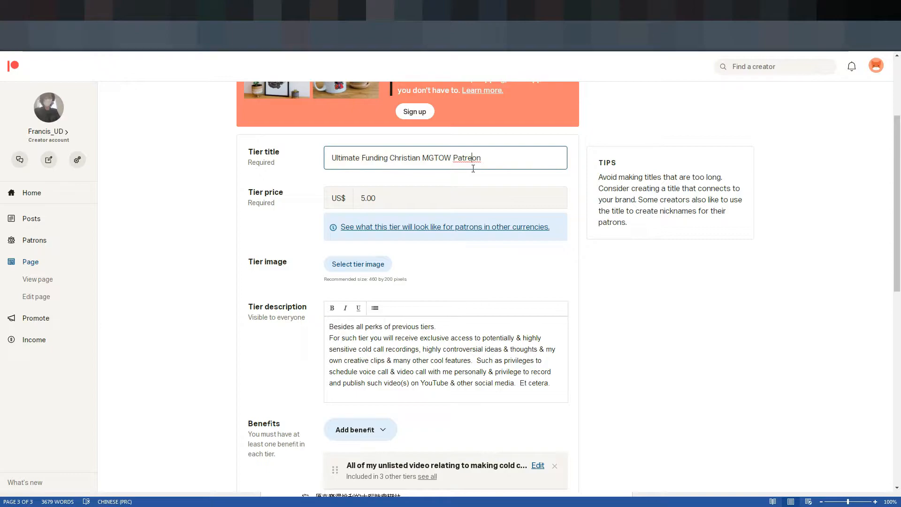
key("BackSpace")
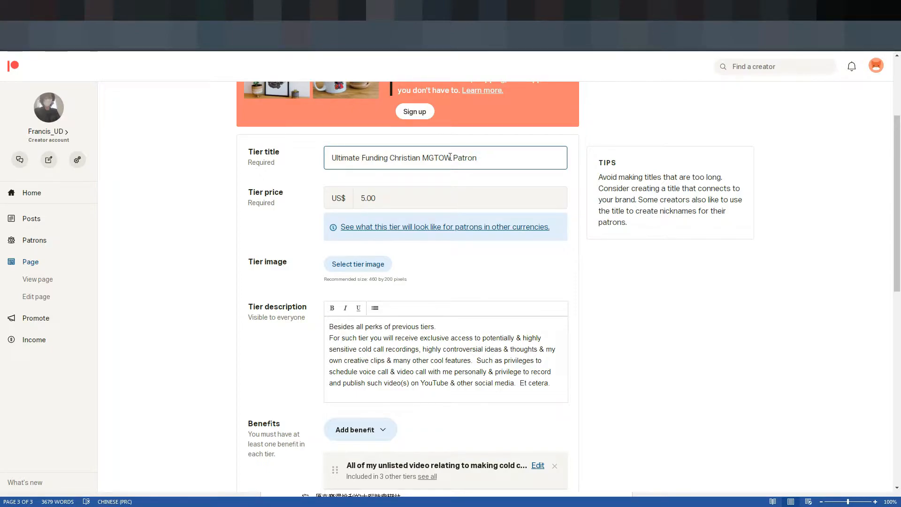
mouse_move(453, 157)
left_mouse_down()
mouse_move(468, 157)
mouse_move(439, 159)
left_mouse_up()
left_click(480, 158)
left_click(495, 160)
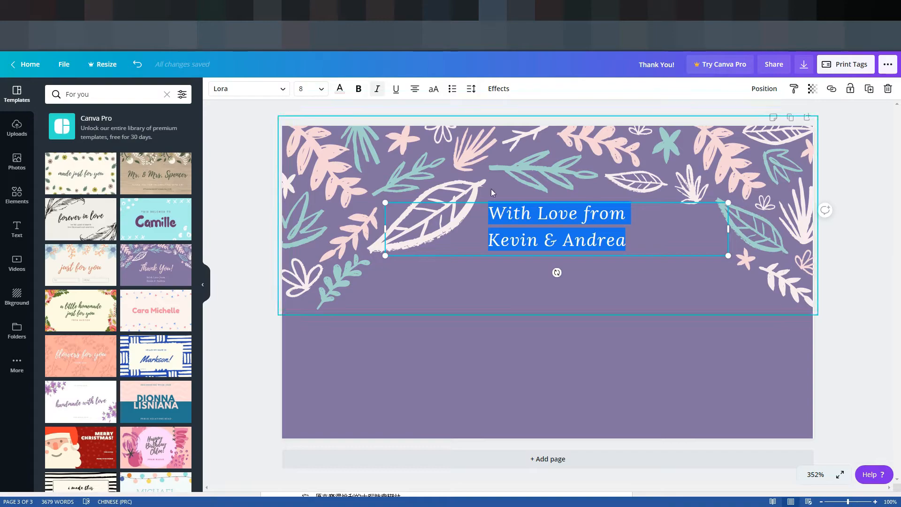
Switch to Canva and replace the selected subtitle text with "Ultimate Funding Christian MGTOW Patrons' Tier"
type("Ultimate")
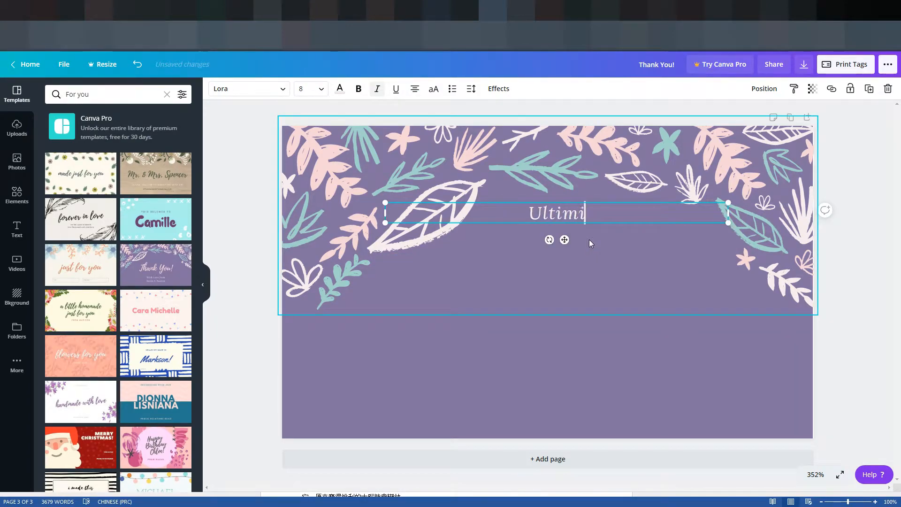
type(" Fu")
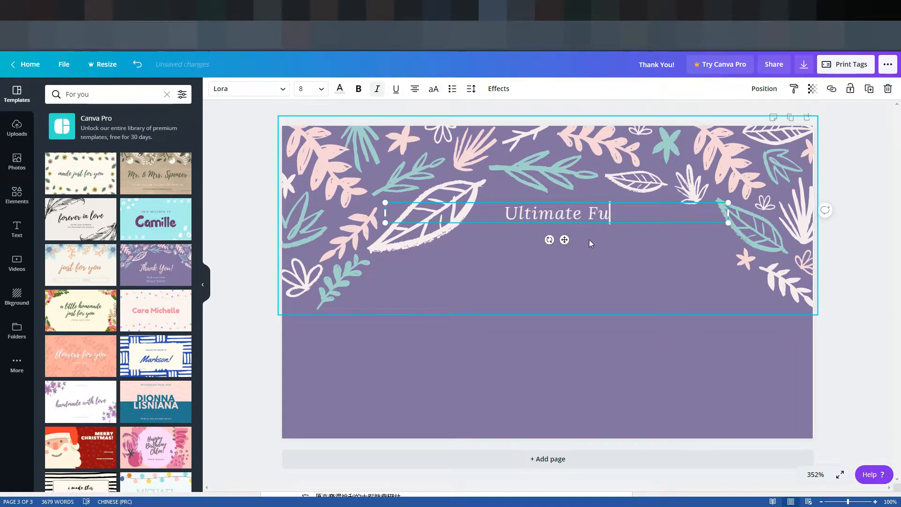
type("nding Chri")
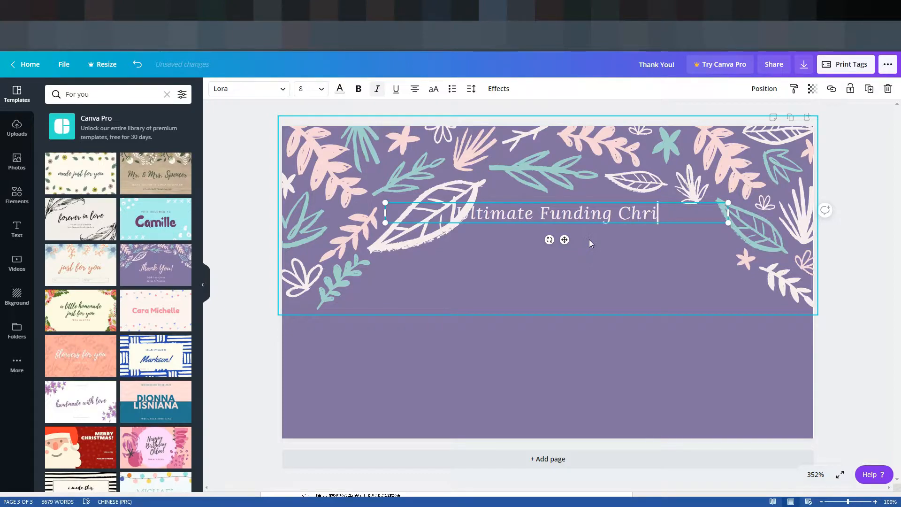
type("stian MGTOW")
key("Return")
type("Patrons' ")
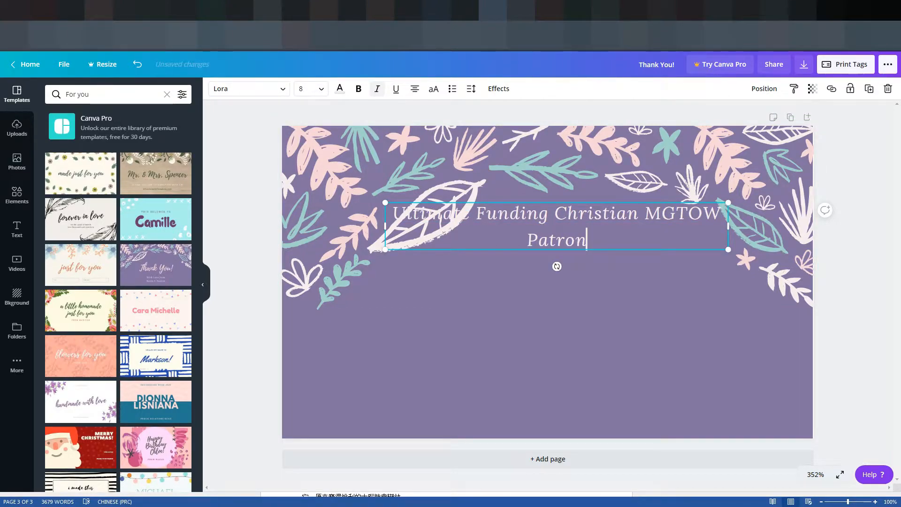
type("Tier")
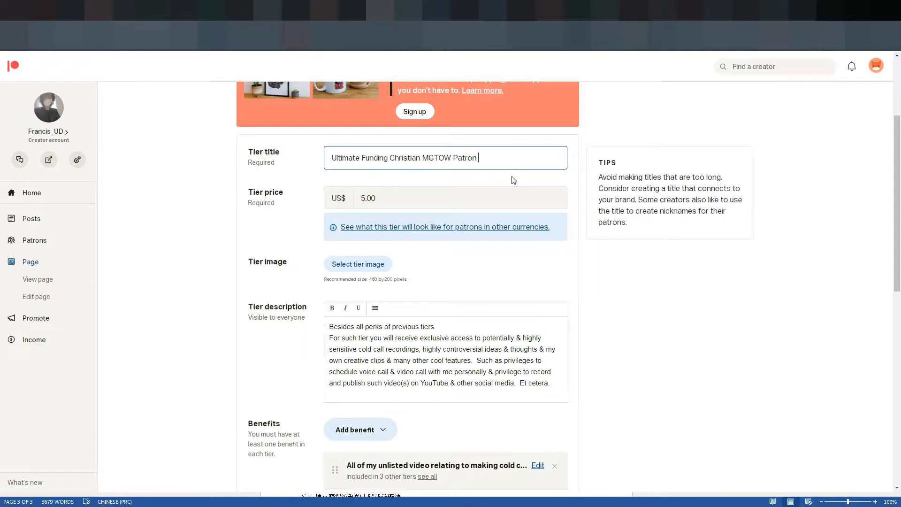
Switch to Patreon and extend the tier title to "Ultimate Funding Christian MGTOW Patrons' Tier"
type("T")
key("BackSpace")
key("BackSpace")
type("s")
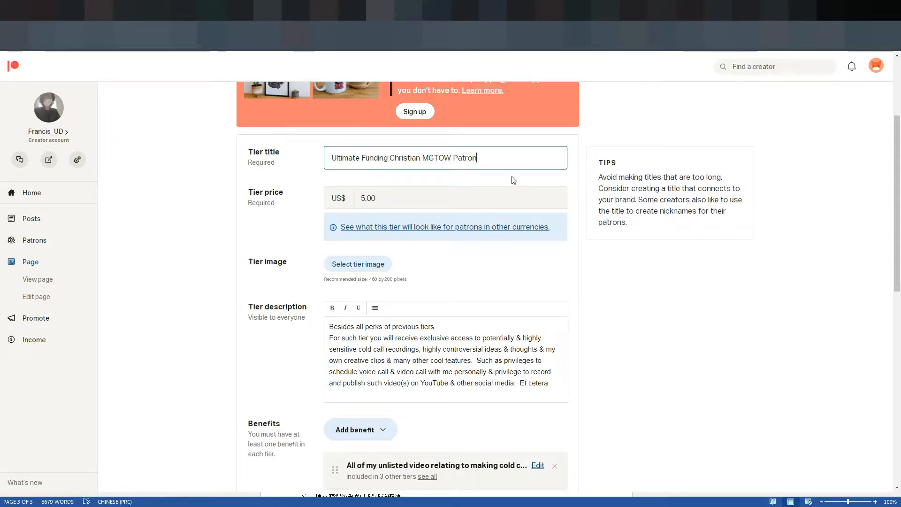
type("' Tier")
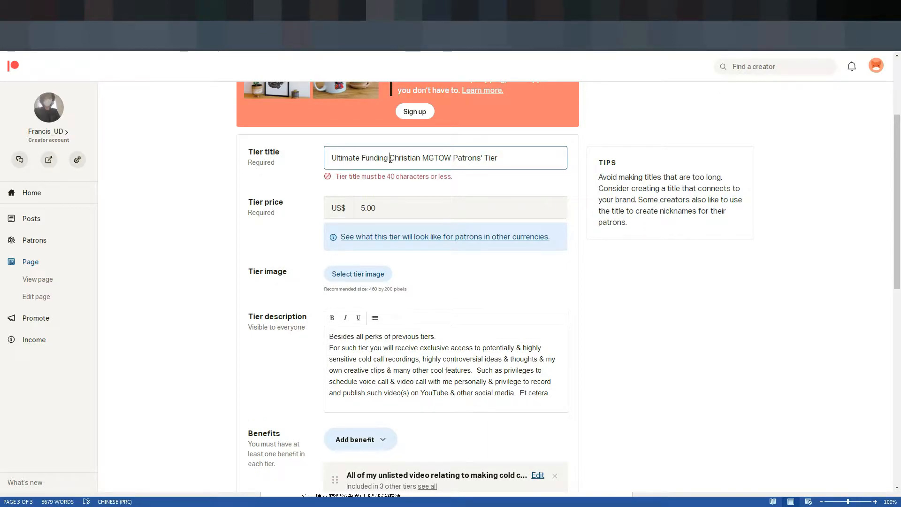
Shorten the tier title to "Christian MGTOW Patrons' Funding Tier" by removing "Ultimate Funding" and adding "Funding" before "Tier"
left_click_drag(390, 160, 288, 161)
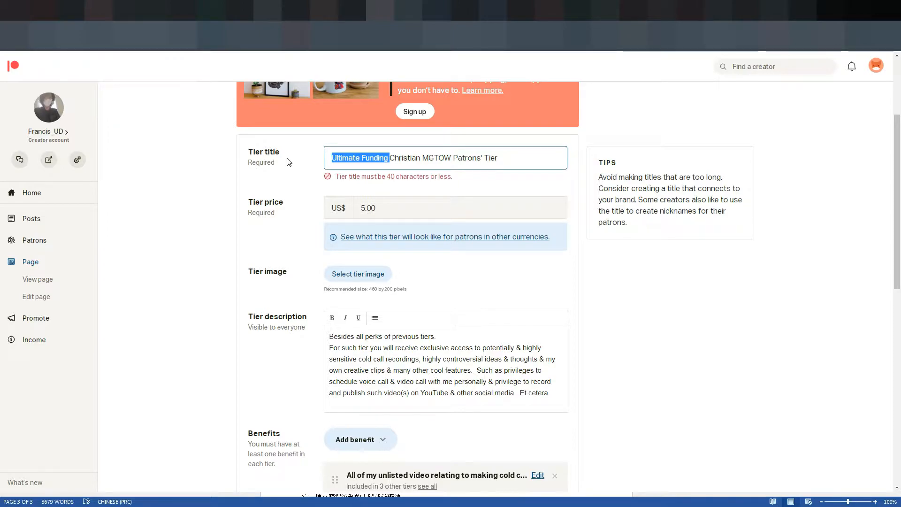
key("BackSpace")
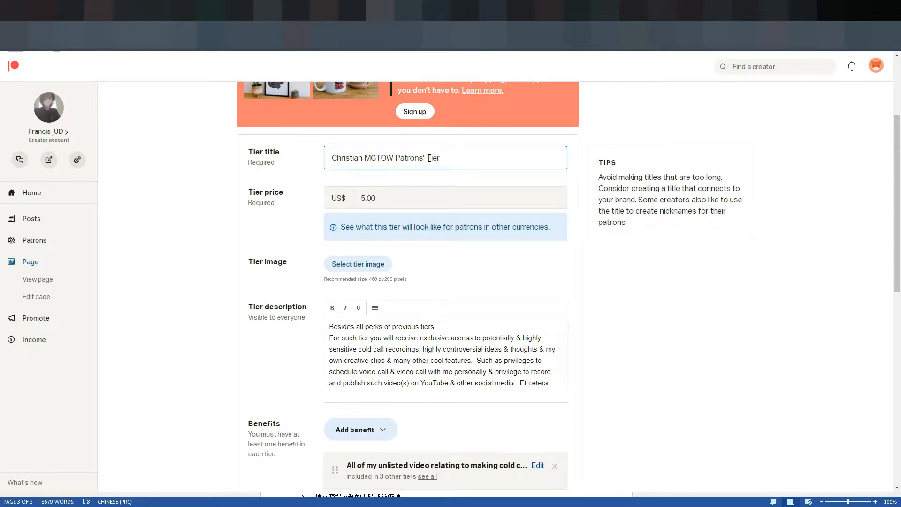
type("Funding")
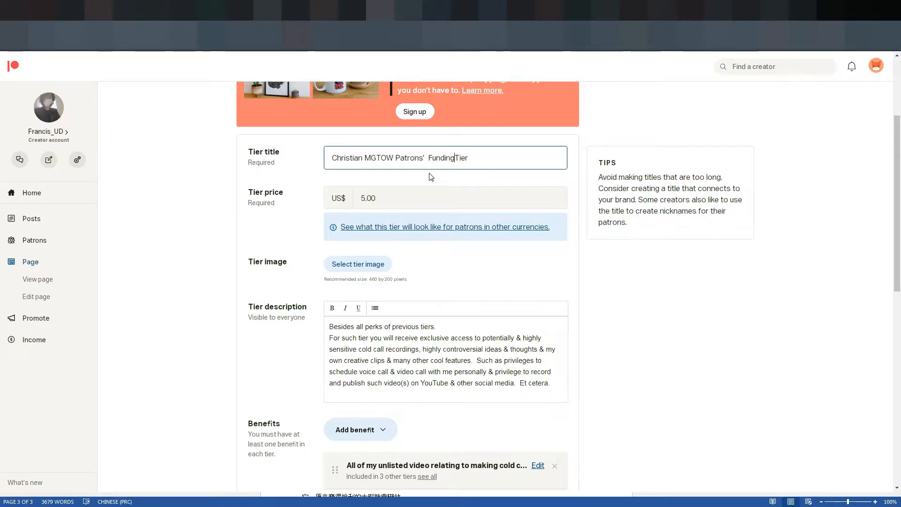
key("BackSpace")
scroll(460, 348, "down", 2)
scroll(460, 349, "up", 5)
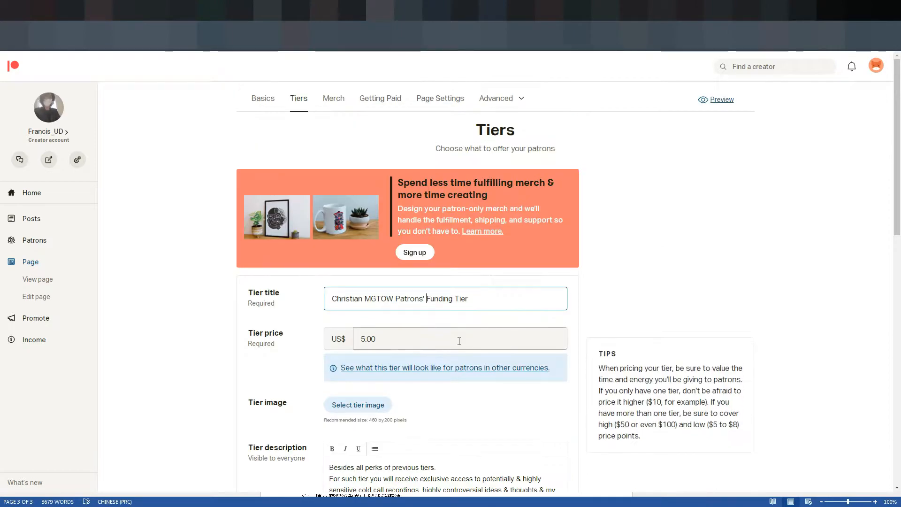
scroll(460, 343, "down", 2)
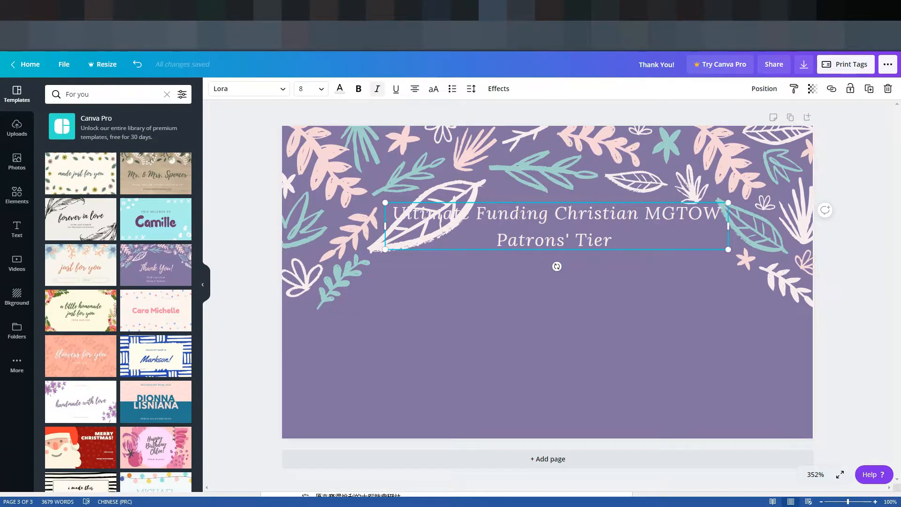
Switch to Canva, reword the subtitle to "Christian MGTOW Patrons' Funding Tier" and shrink its text box to font size 6.1
left_click(518, 216)
left_click_drag(556, 216, 381, 217)
key("BackSpace")
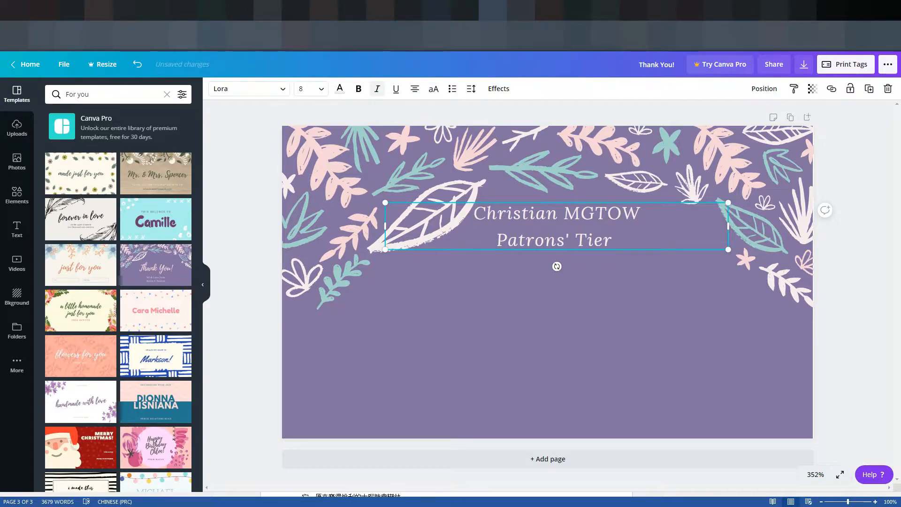
key("End")
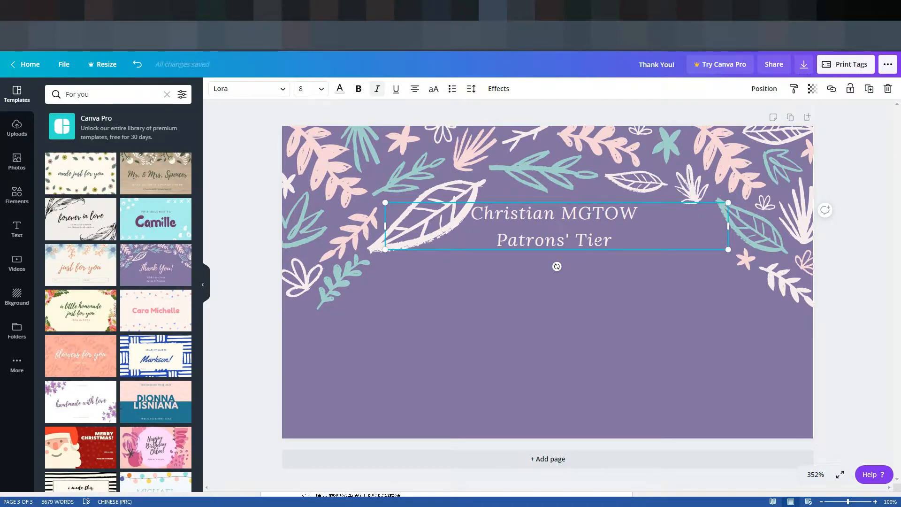
key("BackSpace")
left_click(575, 239)
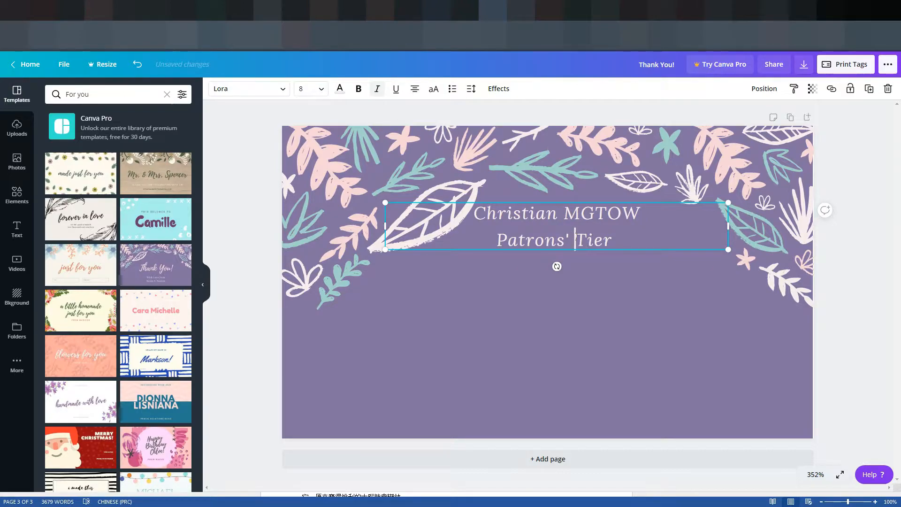
type("F")
key("BackSpace")
type("Funding")
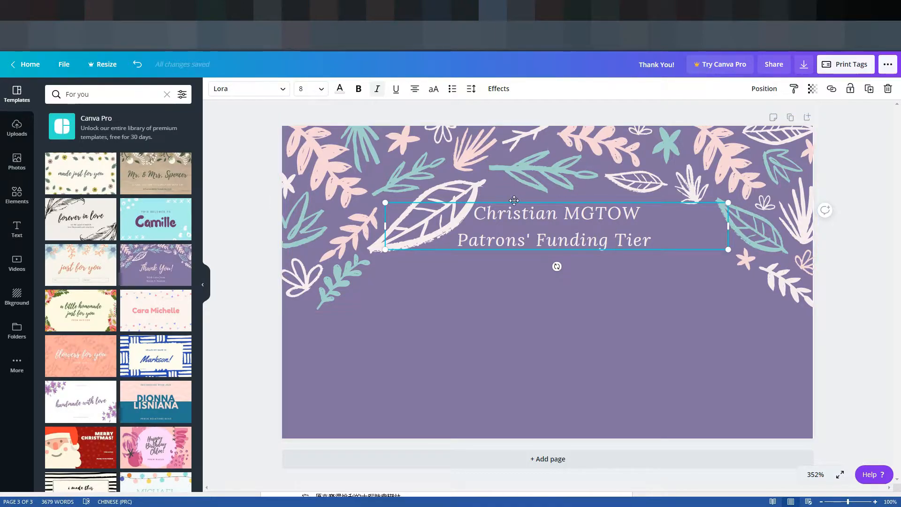
left_click_drag(514, 203, 518, 203)
left_click_drag(732, 204, 645, 202)
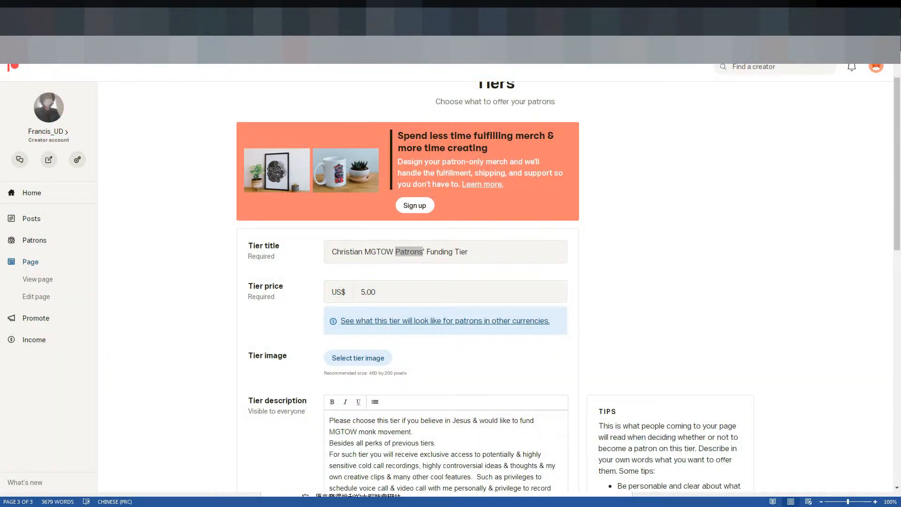
Switch to Patreon and replace "Patrons" with "Monks" so the tier title reads "Christian MGTOW Monks' Funding Tier"
left_click(421, 256)
left_click_drag(421, 256, 408, 254)
type("Monks")
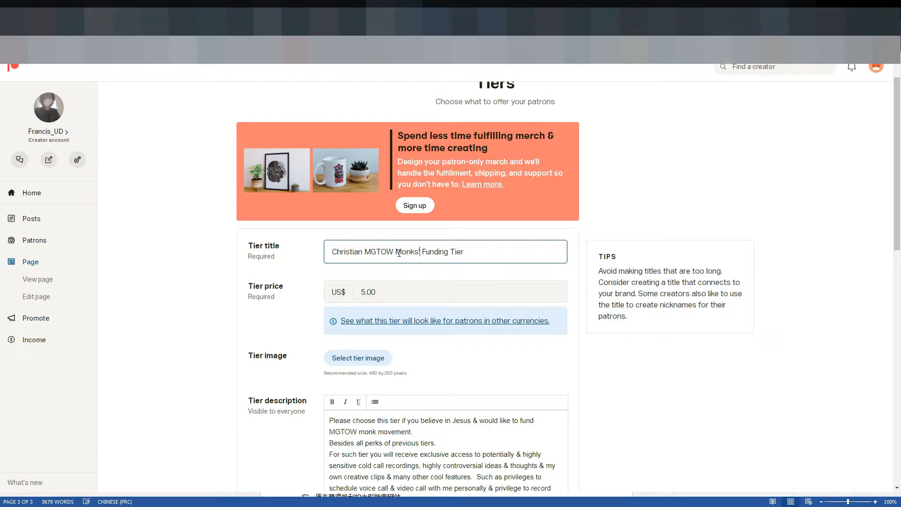
scroll(462, 268, "down", 2)
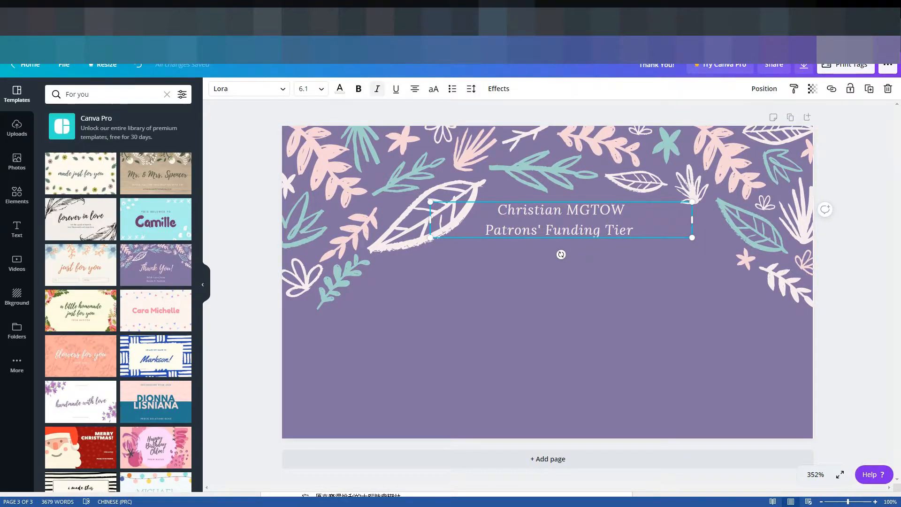
Switch to Canva and change "Patrons'" to "Monks'" in the design's text, leaving the text box deselected
left_click_drag(536, 230, 485, 230)
type("Mosnk")
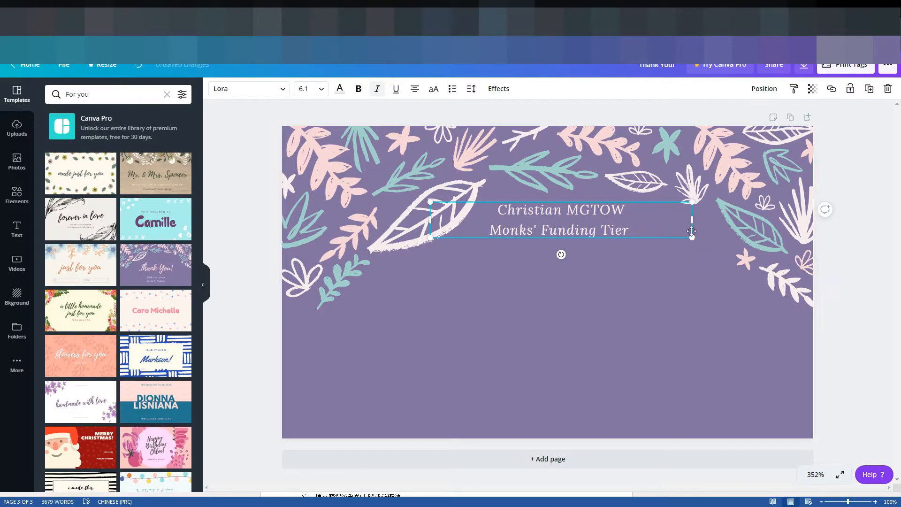
left_click(662, 266)
left_click(641, 359)
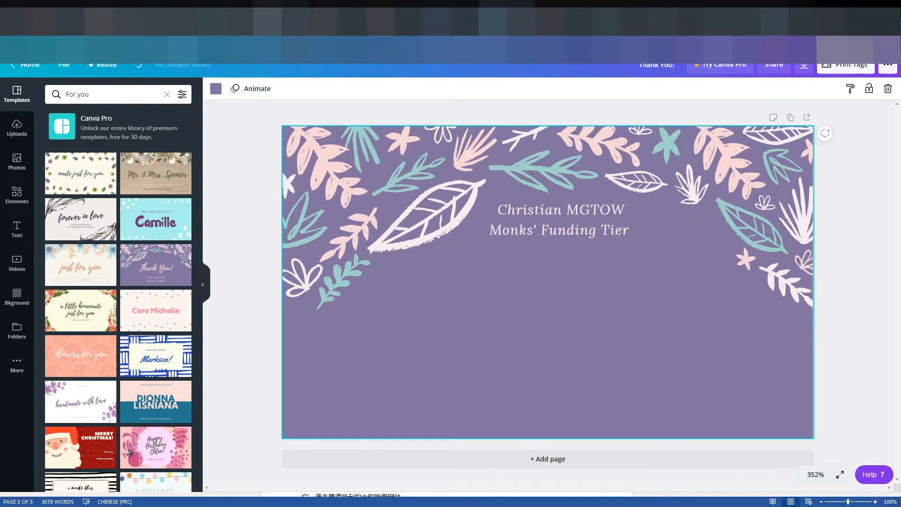
left_click(348, 9)
left_click(398, 8)
scroll(426, 228, "down", 3)
scroll(427, 231, "up", 4)
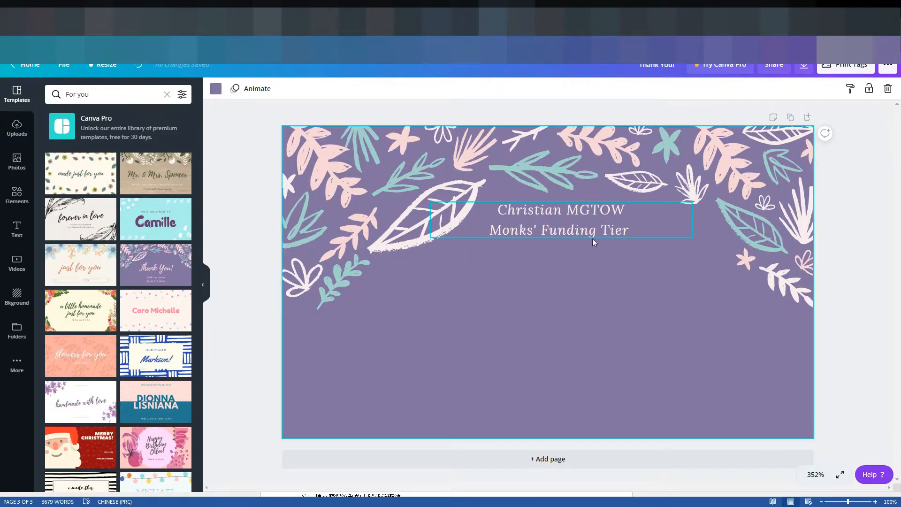
Scale down the leaf artwork and centre it horizontally across the upper part of the purple design
left_click(598, 154)
left_click_drag(817, 111, 772, 146)
left_click_drag(742, 162, 753, 158)
key("alt")
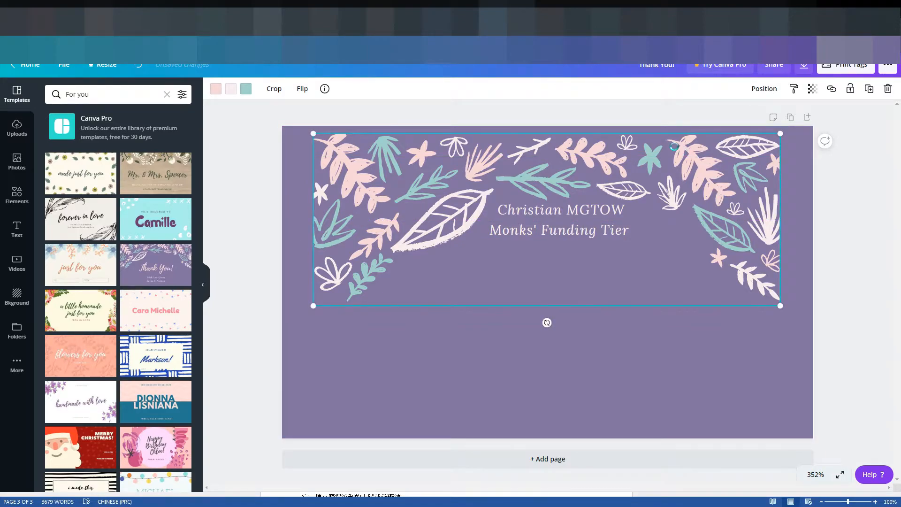
left_click(835, 180)
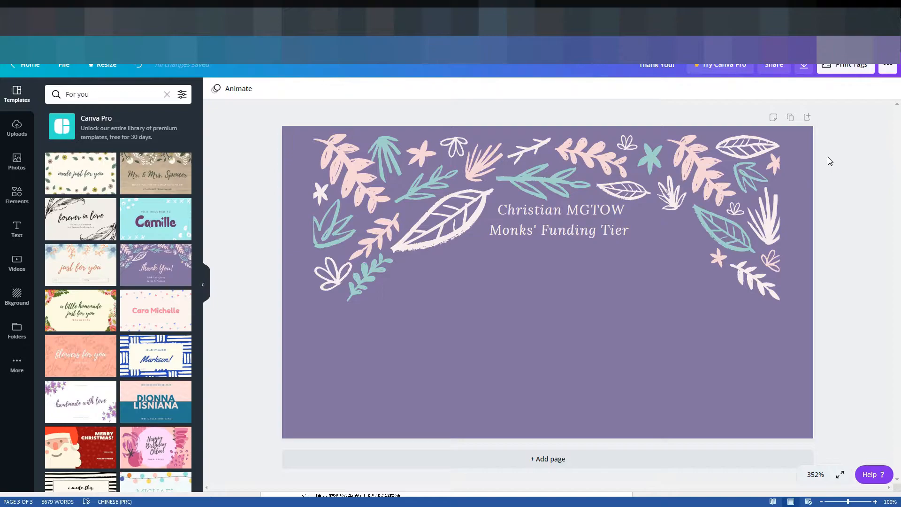
Download the finished tier design as an image file and dismiss the Canva Pro promotion
left_click(812, 69)
left_click(812, 129)
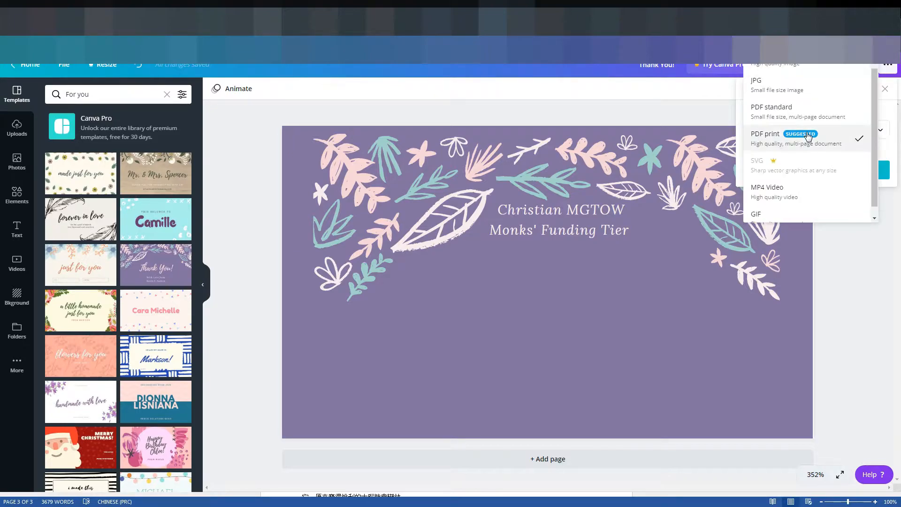
left_click(807, 136)
left_click(780, 127)
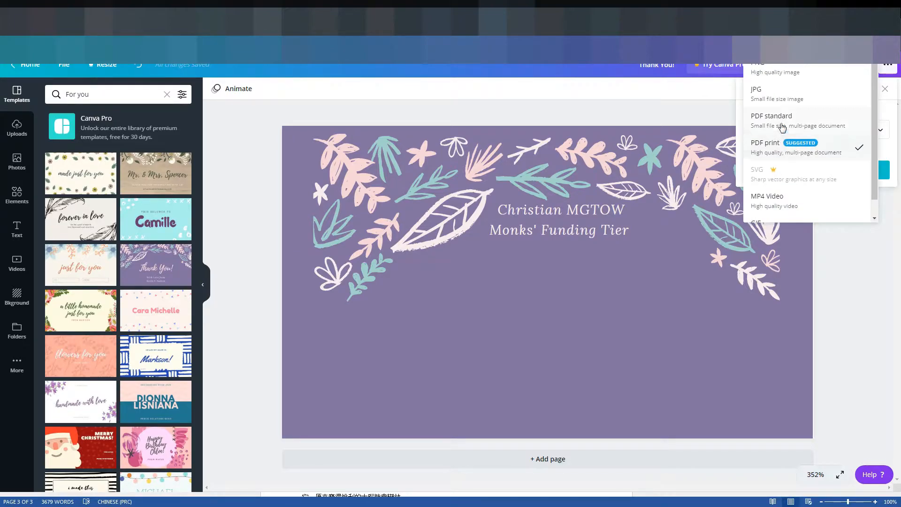
left_click(783, 81)
left_click(787, 223)
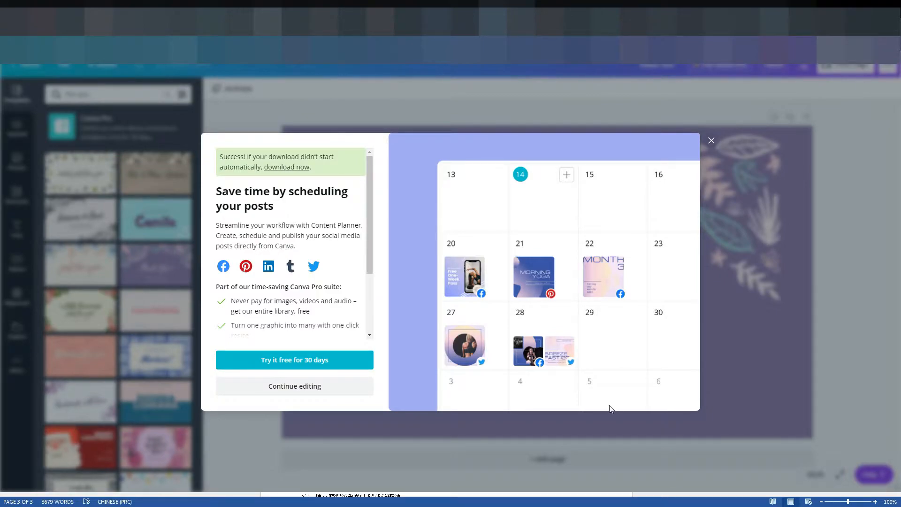
left_click(712, 140)
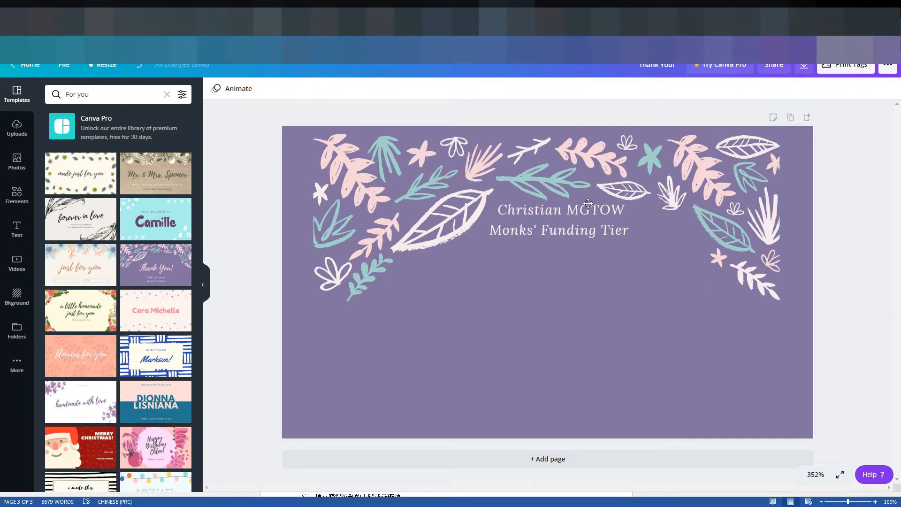
Search Canva's elements for "monk" and look through the illustrations for a suitable one
left_click(17, 194)
left_click(77, 96)
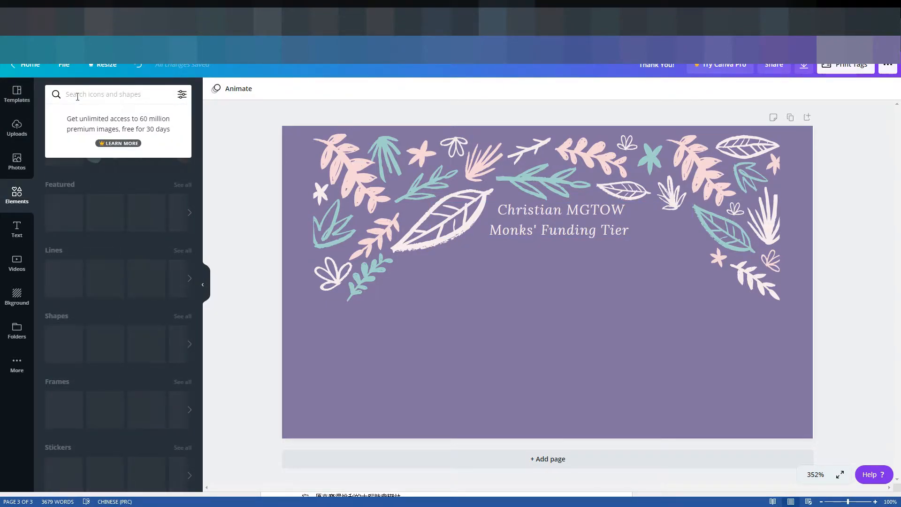
type("mon")
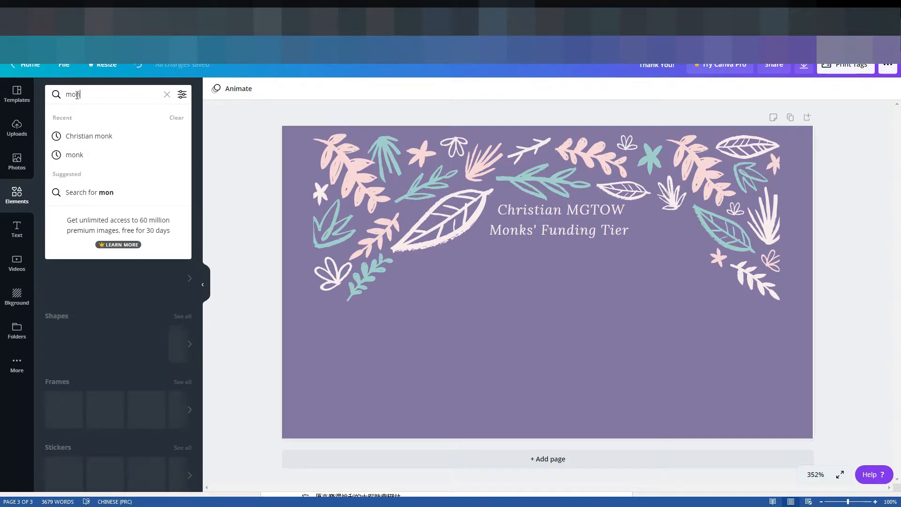
key("BackSpace")
type("nk")
key("Return")
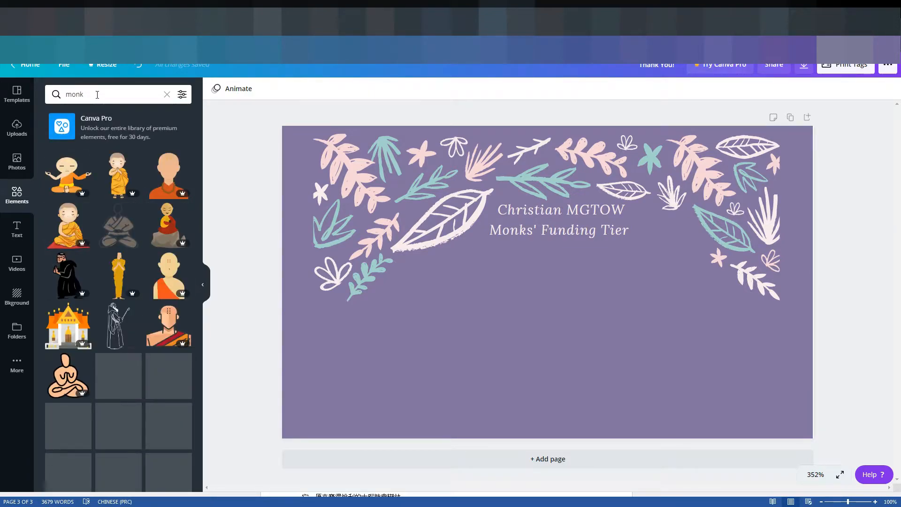
scroll(135, 234, "down", 1)
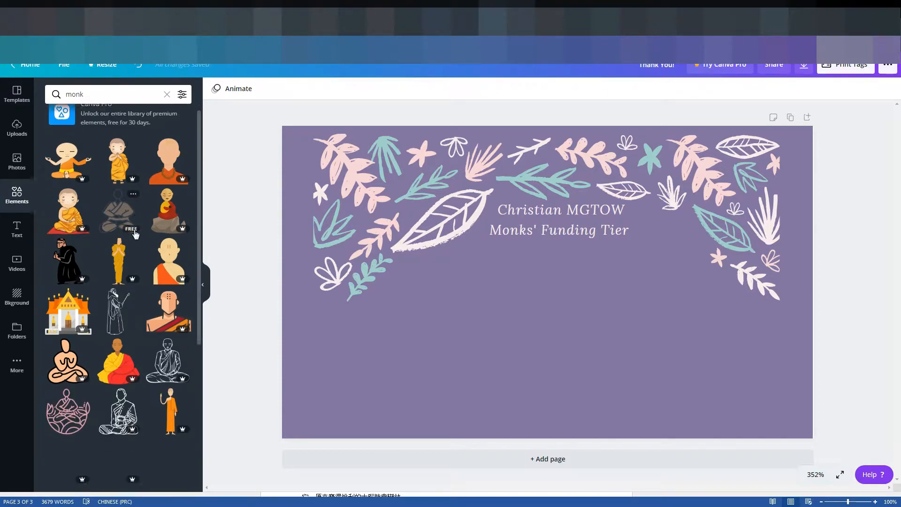
scroll(135, 234, "down", 1)
scroll(161, 289, "down", 5)
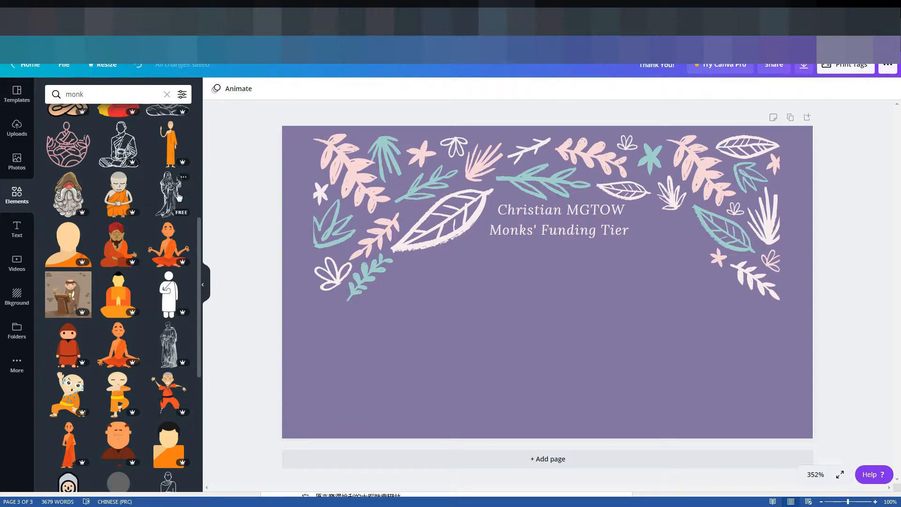
Replace the element search term with "monastery" and run the search
left_click(97, 101)
key("BackSpace")
key("BackSpace")
type("nestr")
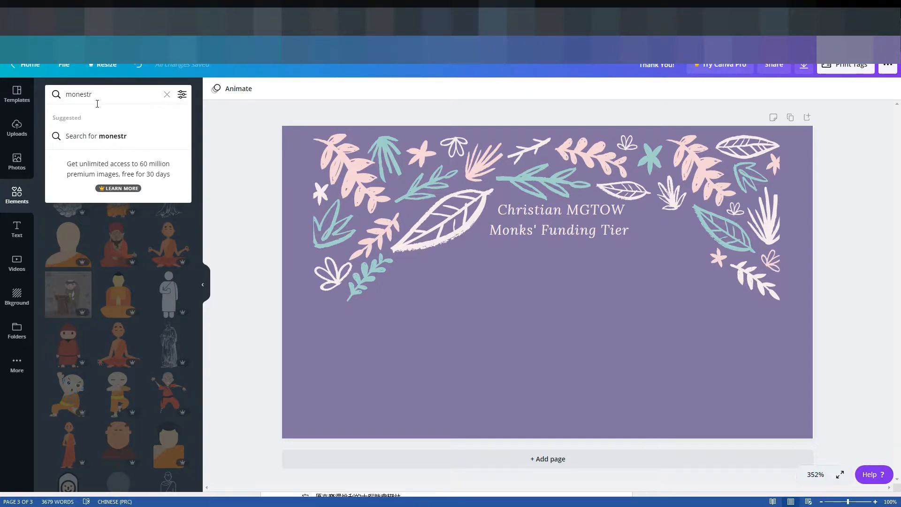
double_click(71, 95)
left_click_drag(100, 93, 46, 96)
type("monestr")
type("y")
double_click(88, 96)
left_click(104, 96)
type("ery")
double_click(100, 96)
type("monastery")
key("Return")
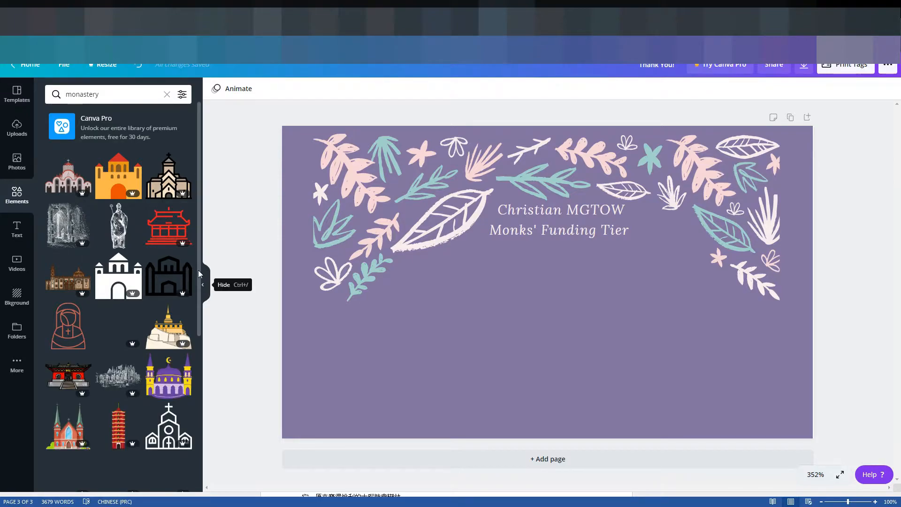
Look through the monastery illustrations for one that suits the Christian monks' tier design
scroll(138, 155, "down", 2)
scroll(117, 266, "down", 2)
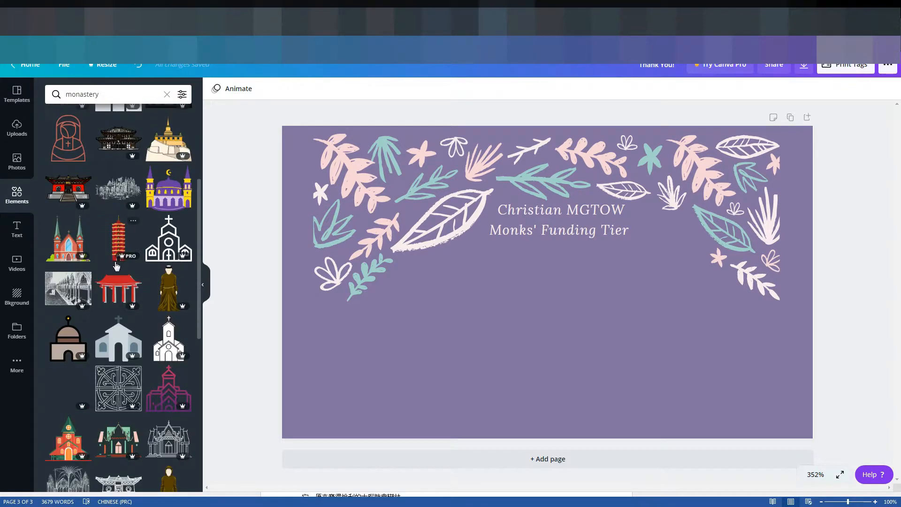
scroll(182, 299, "down", 1)
scroll(182, 298, "down", 3)
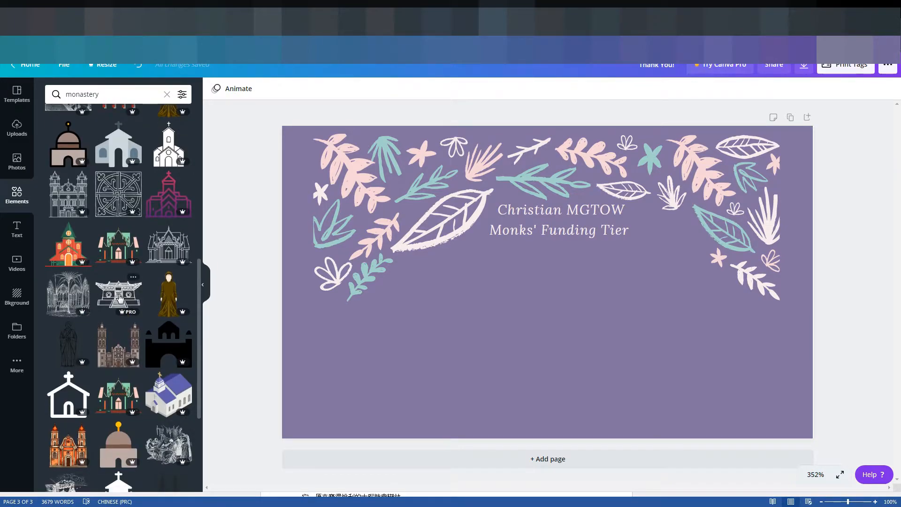
scroll(119, 298, "down", 2)
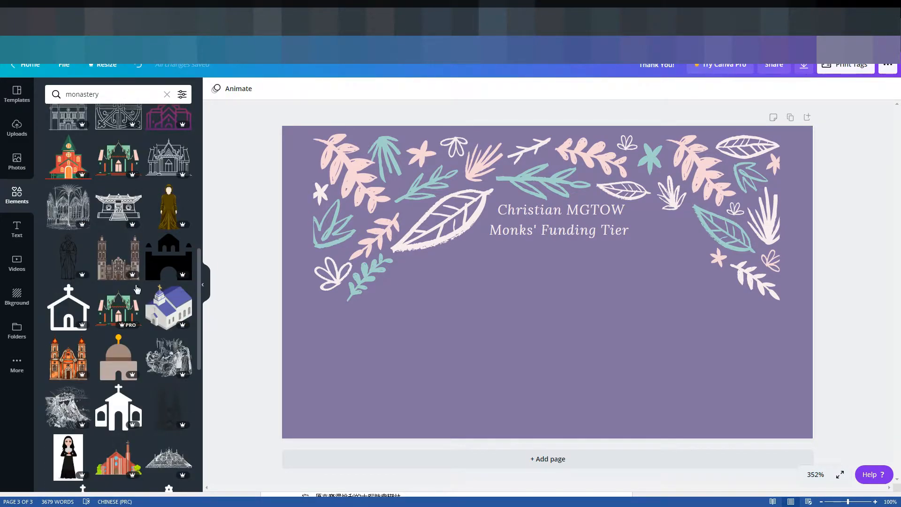
scroll(138, 289, "down", 4)
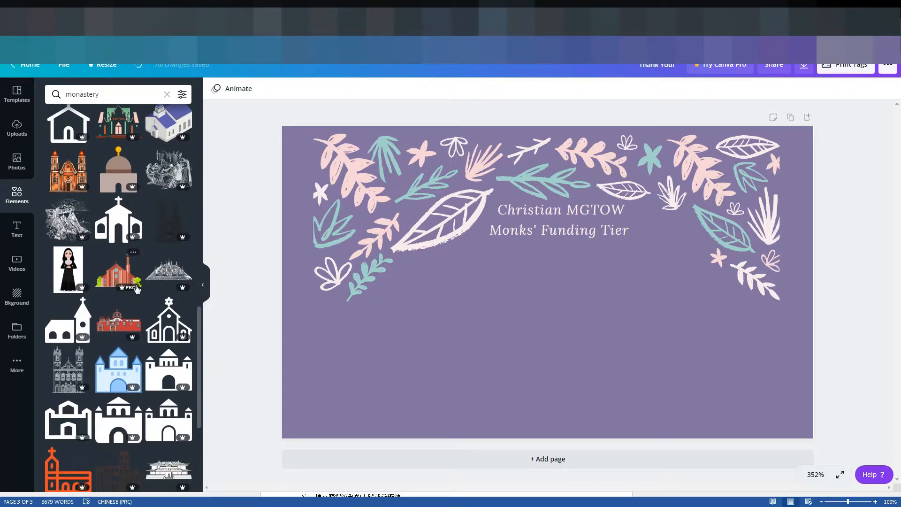
scroll(137, 289, "down", 2)
scroll(136, 289, "down", 3)
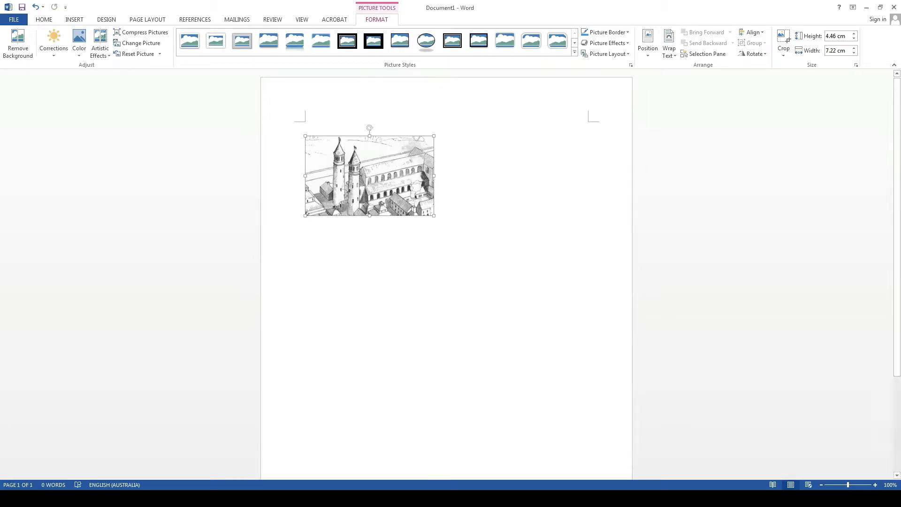
Enlarge the monastery picture to about 5.09 by 8.23 cm and give it a soft-edged rectangular picture style
left_click_drag(433, 215, 451, 226)
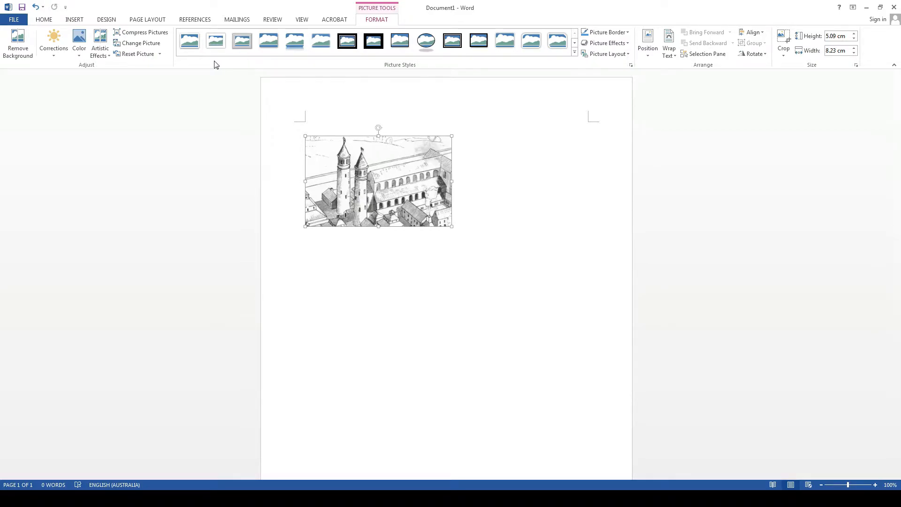
left_click(190, 40)
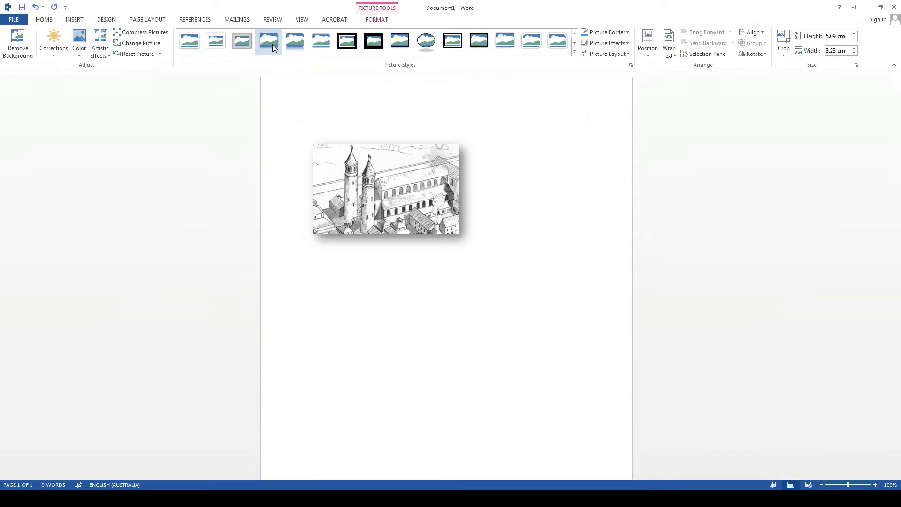
left_click(321, 44)
left_click(543, 211)
left_click(378, 183)
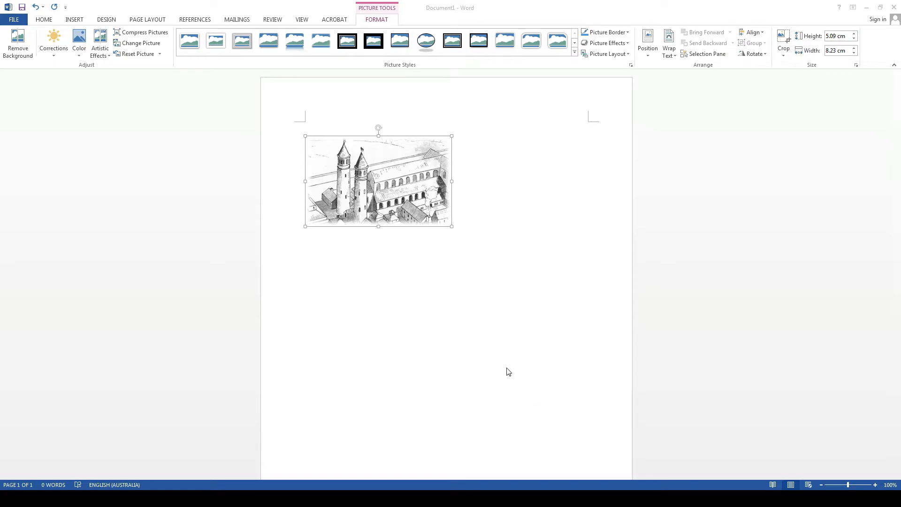
left_click(517, 379)
left_click(463, 203)
left_click(439, 207)
left_click(442, 273)
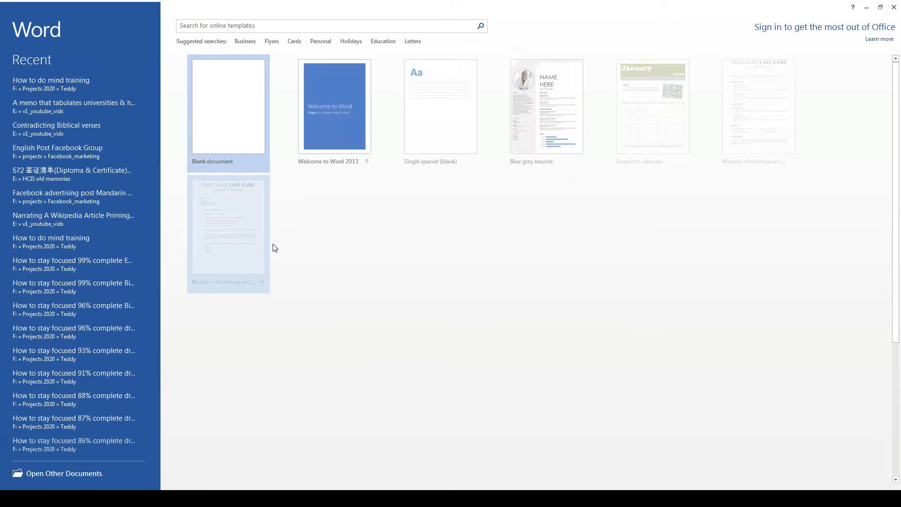
Create a blank Word document, paste the monastery picture into it and scale it to about 4.38 by 7.09 cm
left_click(233, 121)
key("ctrl+v")
left_click(425, 208)
left_click_drag(577, 302, 431, 187)
left_click(468, 184)
left_click(404, 187)
double_click(363, 167)
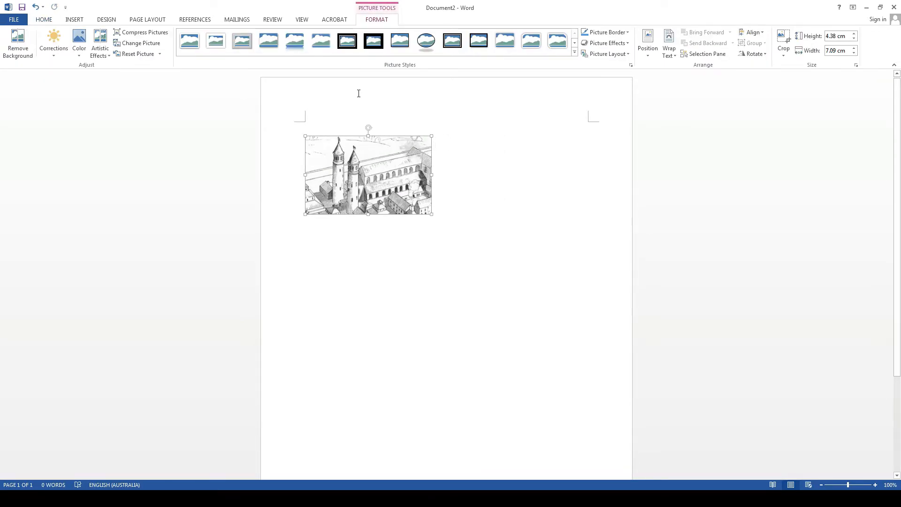
Apply the soft-edged rectangular picture style to the newly pasted monastery picture
left_click(316, 44)
left_click(621, 207)
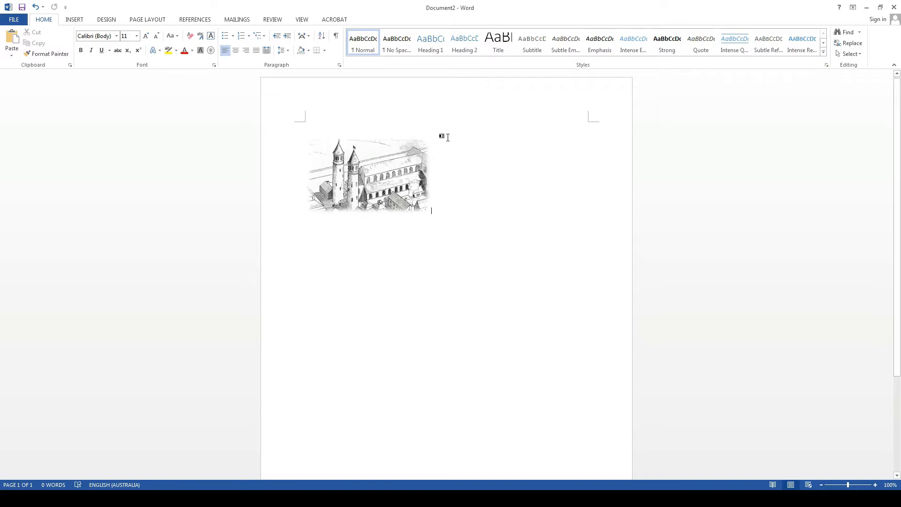
key("Return")
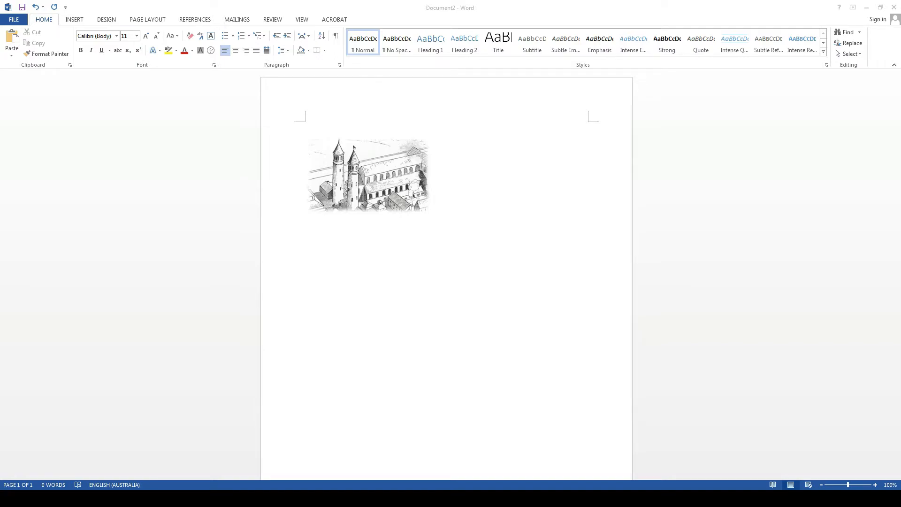
Change the monastery picture's style to the soft-edged oval
left_click(345, 193)
left_click(213, 497)
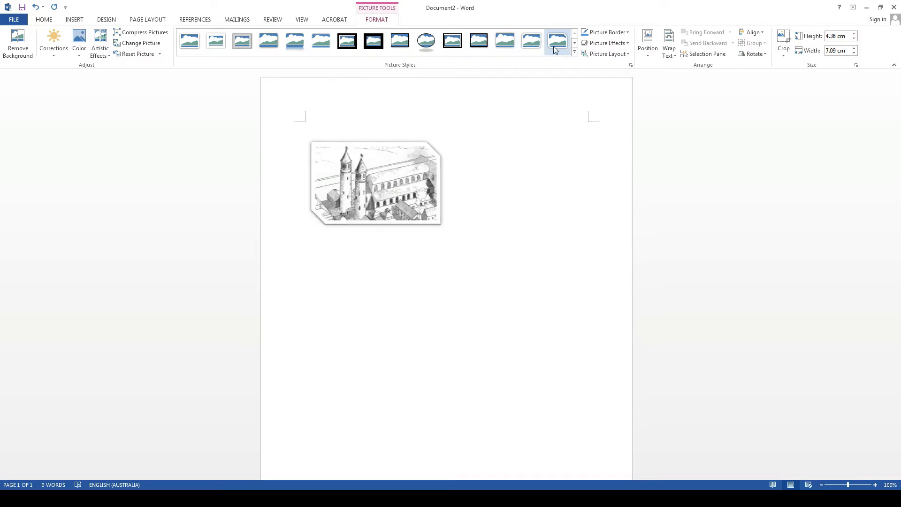
left_click(575, 43)
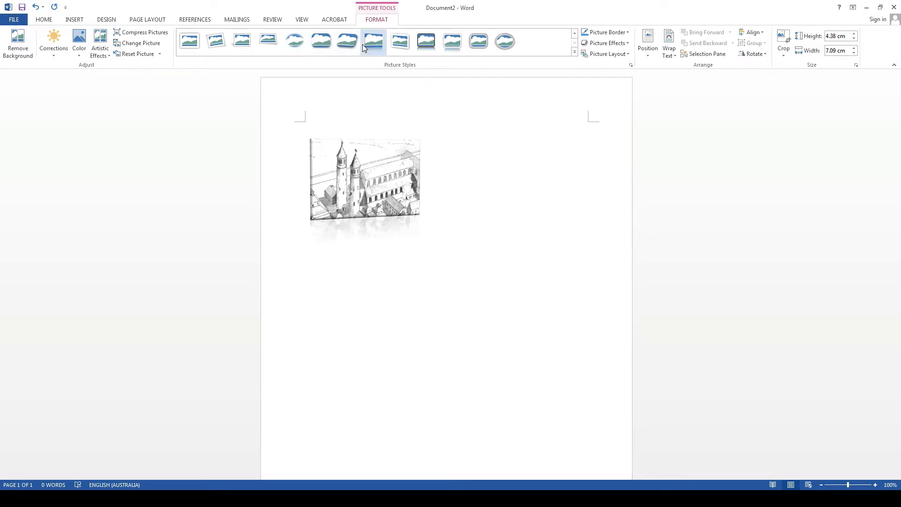
left_click(300, 42)
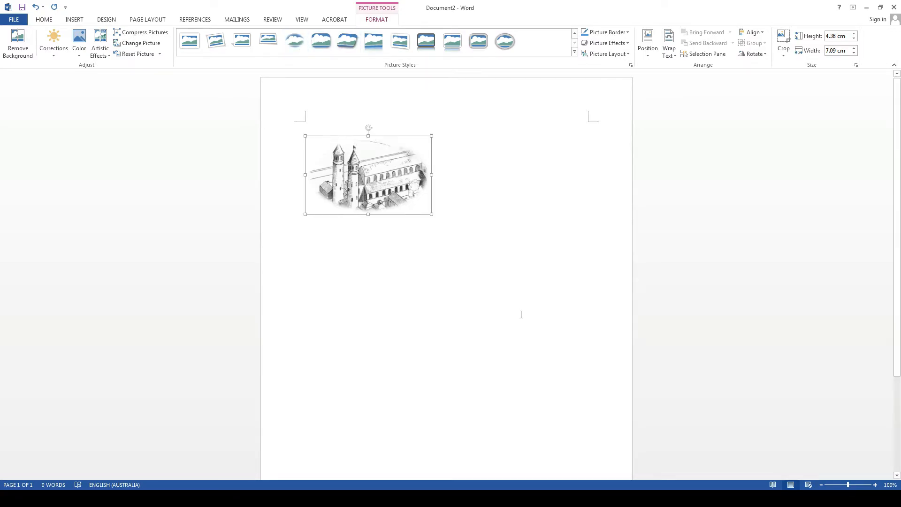
left_click(445, 392)
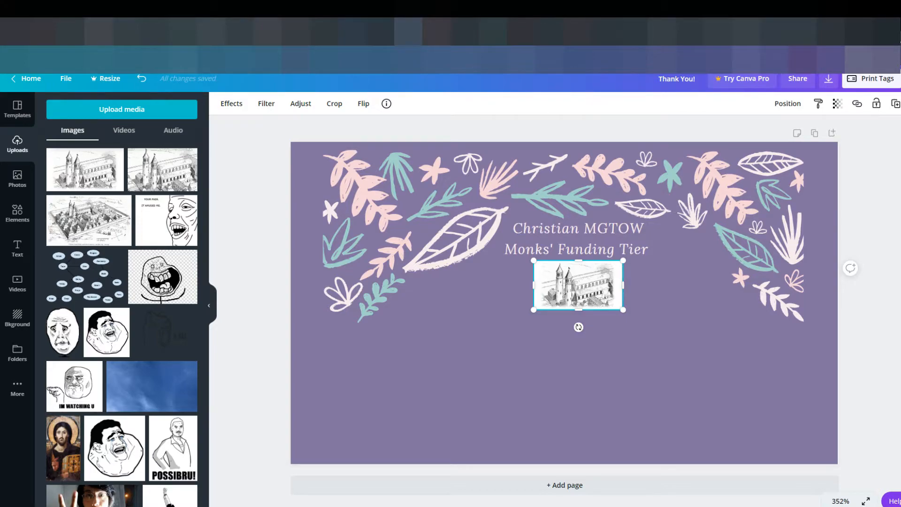
Remove the rectangular monastery picture from the Canva design and delete its file from the uploaded images
key("Delete")
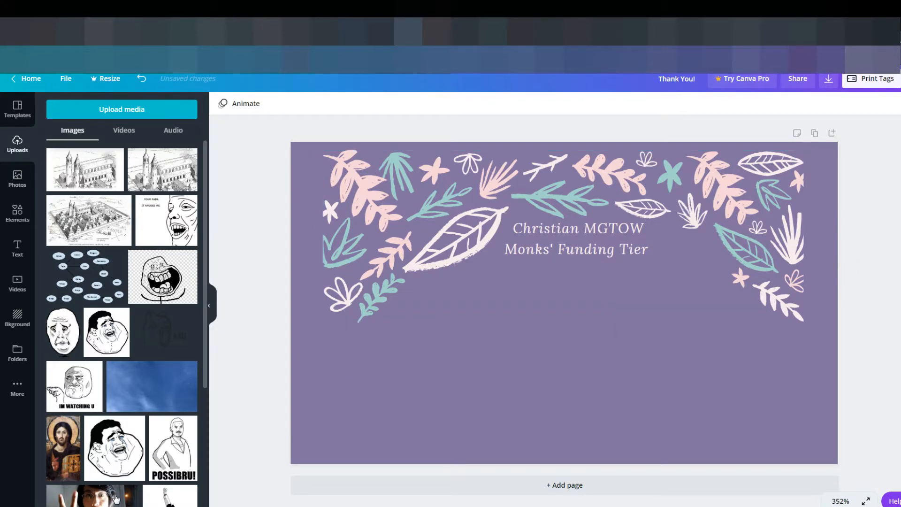
left_click(54, 157)
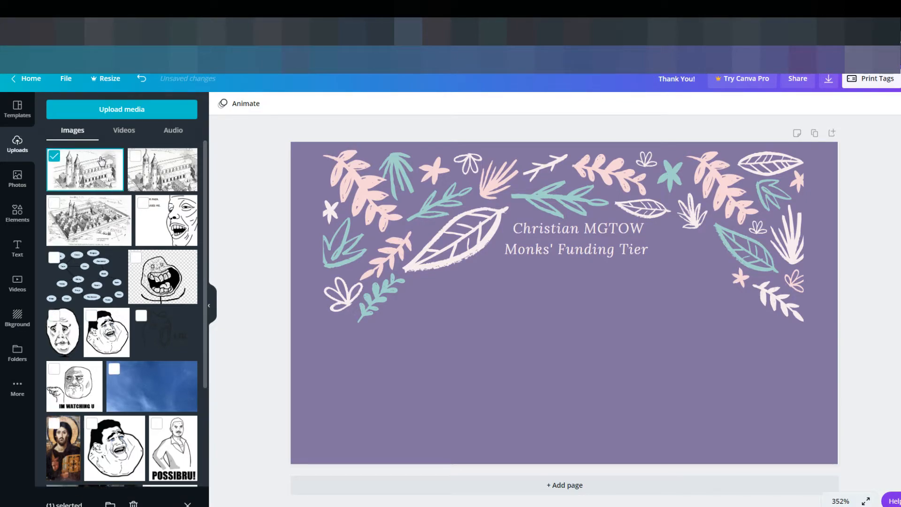
left_click(134, 503)
left_click(512, 310)
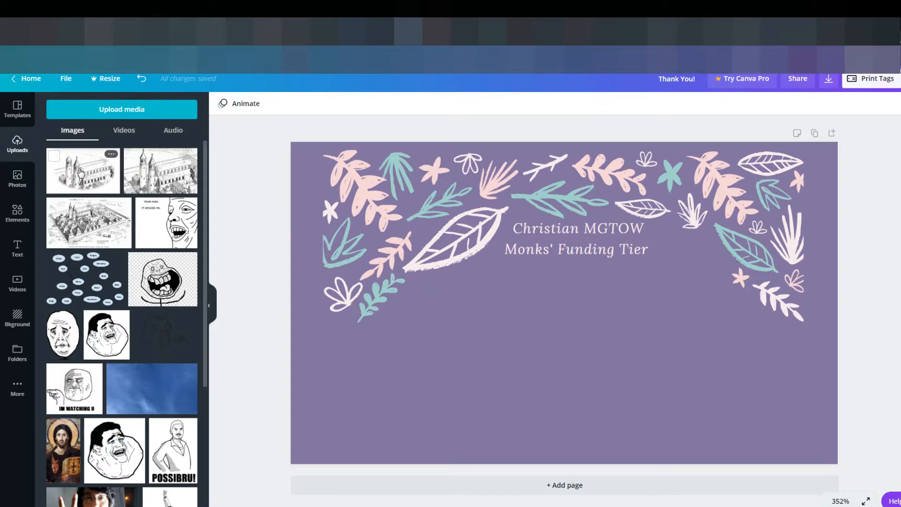
Add the white-background oval monastery picture to the design, scale it down and centre it beneath the tier title
left_click(81, 172)
left_click_drag(685, 227, 606, 292)
left_click(657, 296)
left_click(605, 297)
left_click(650, 297)
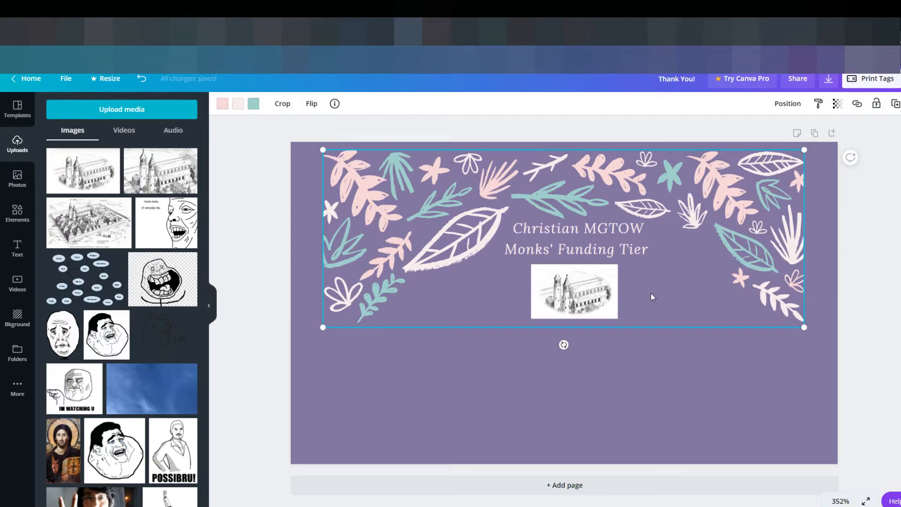
left_click(611, 294)
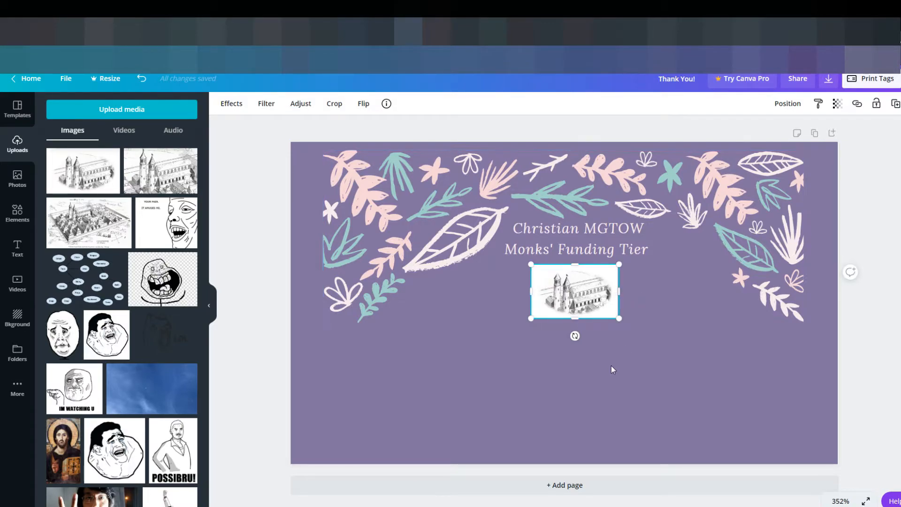
left_click(612, 365)
left_click(648, 303)
left_click(605, 298)
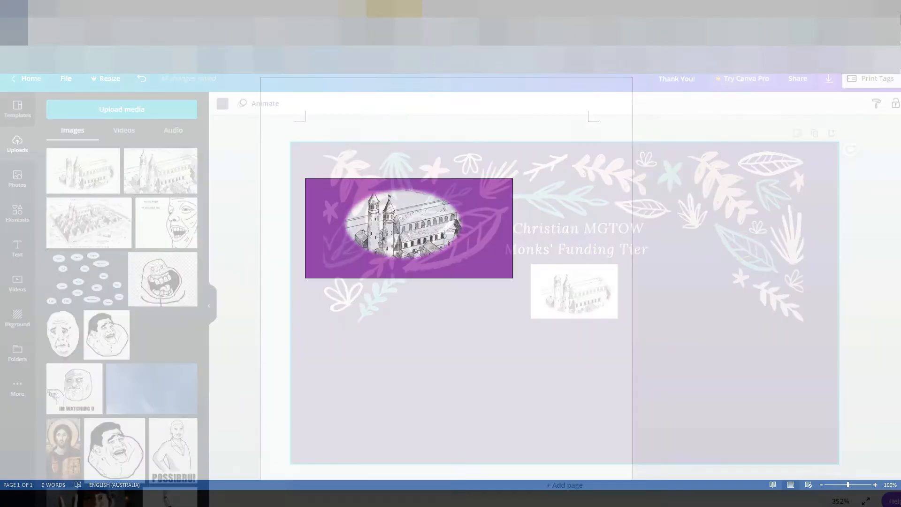
Select the design's background and open its colour options to examine the purple's hex code
key("Escape")
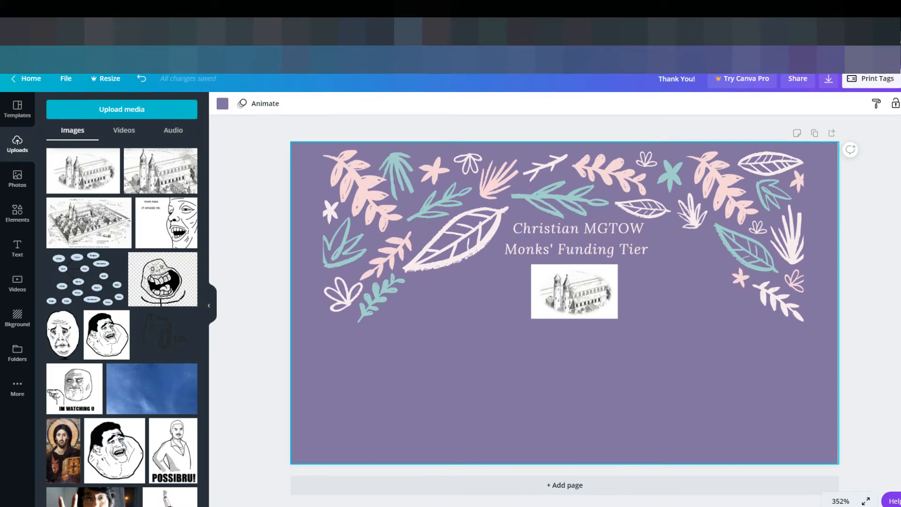
left_click(239, 125)
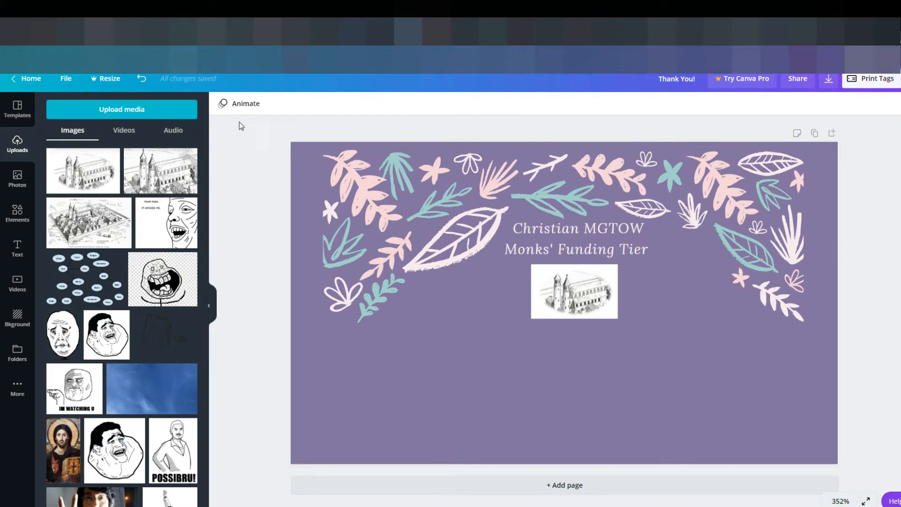
left_click(460, 382)
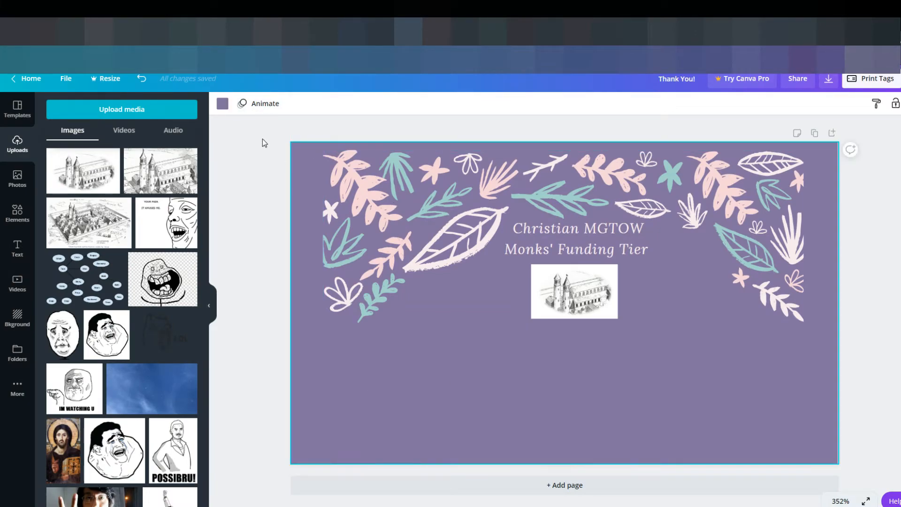
left_click(222, 104)
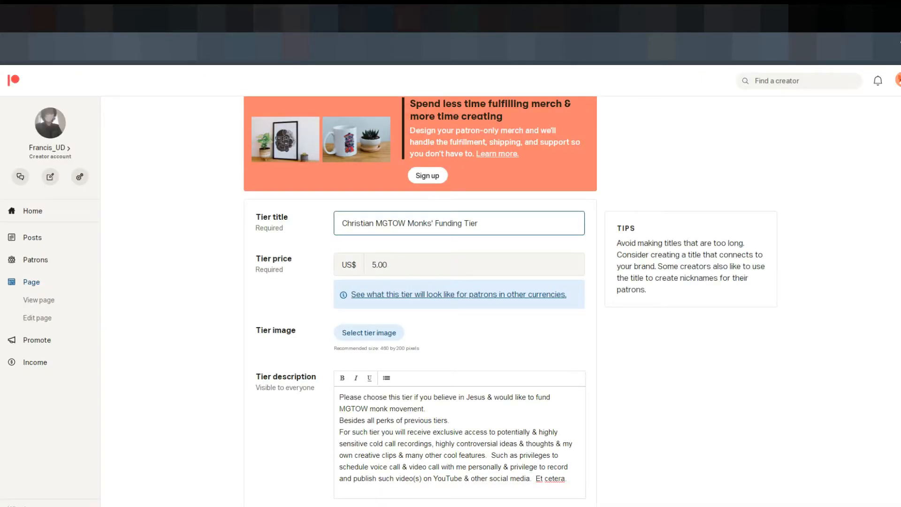
key("ctrl+Tab")
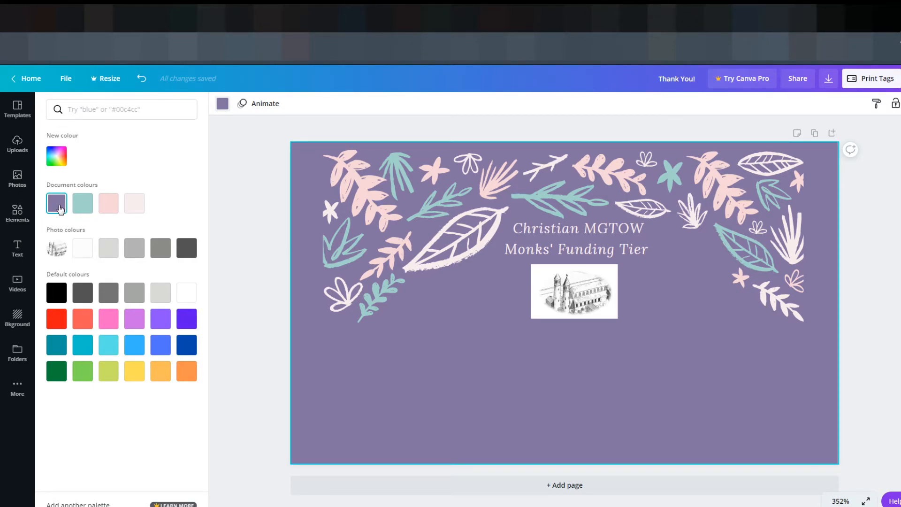
Search Google for "#8573a3 in RGB", checking the hex code against the background swatch in Canva
left_click(803, 18)
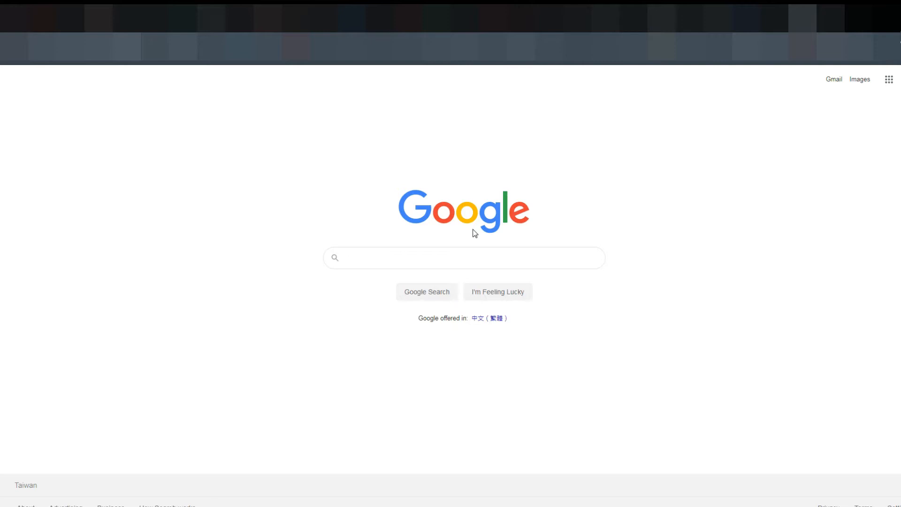
type("#")
key("ctrl+w")
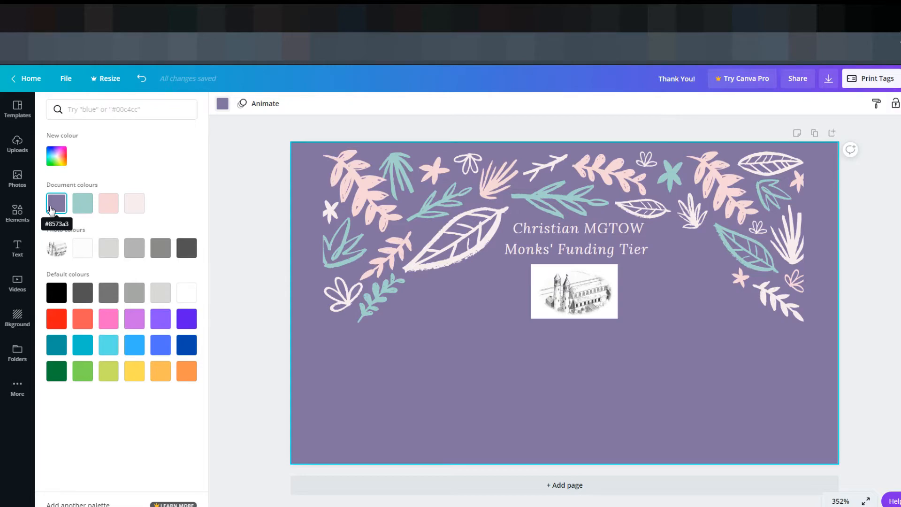
left_click(802, 19)
type("#85")
key("ctrl+w")
left_click(803, 19)
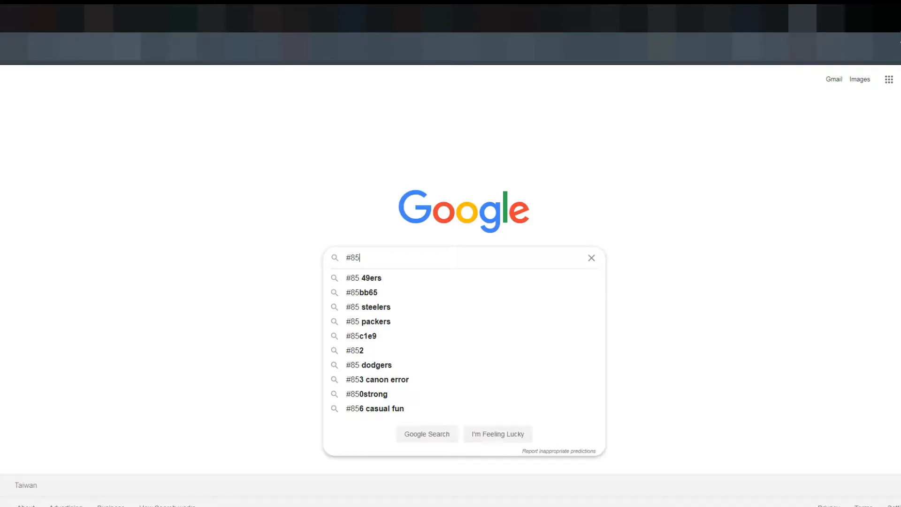
type("73a")
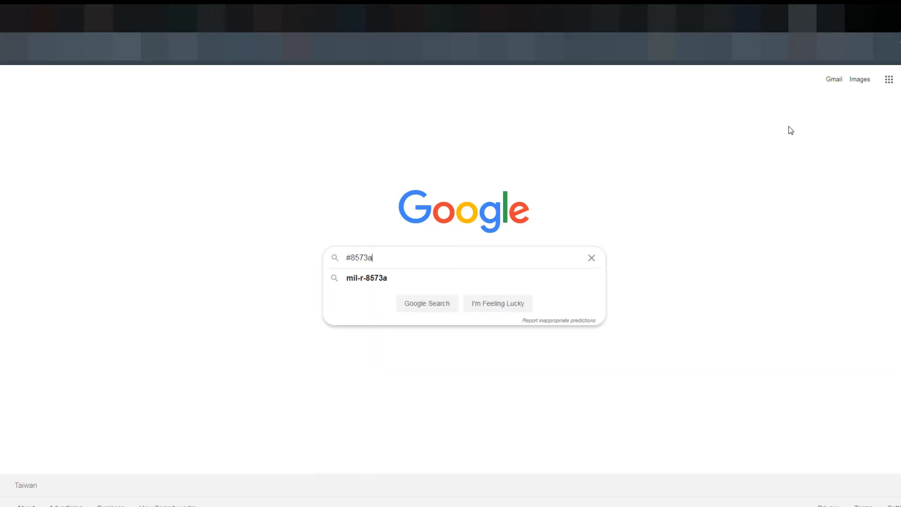
left_click(774, 18)
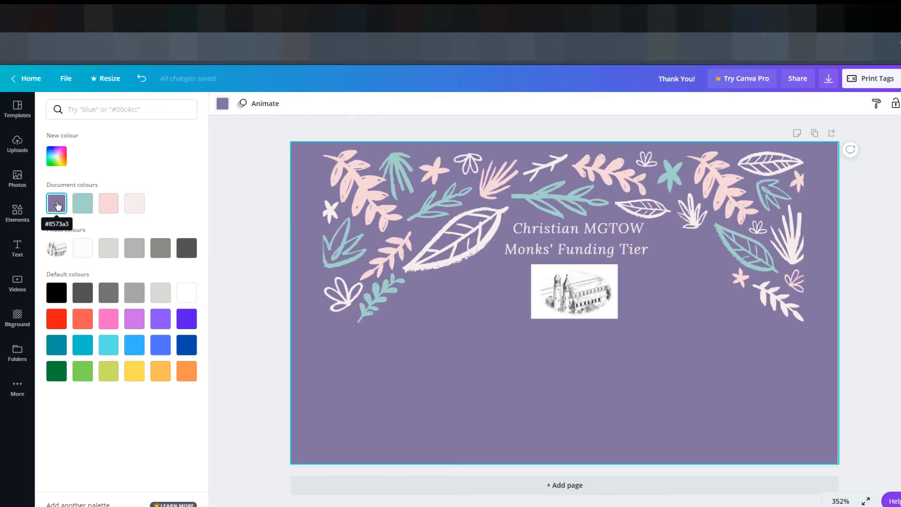
left_click(803, 19)
type("3a3")
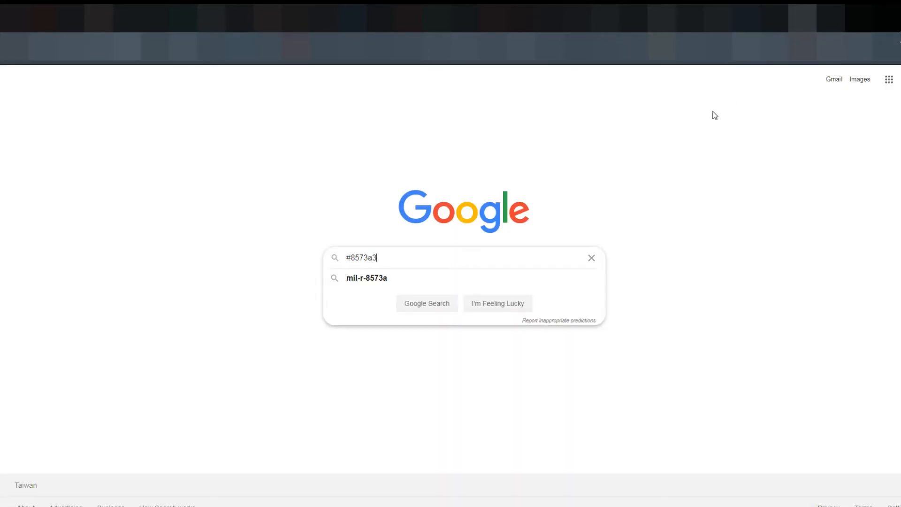
type(" in RGB")
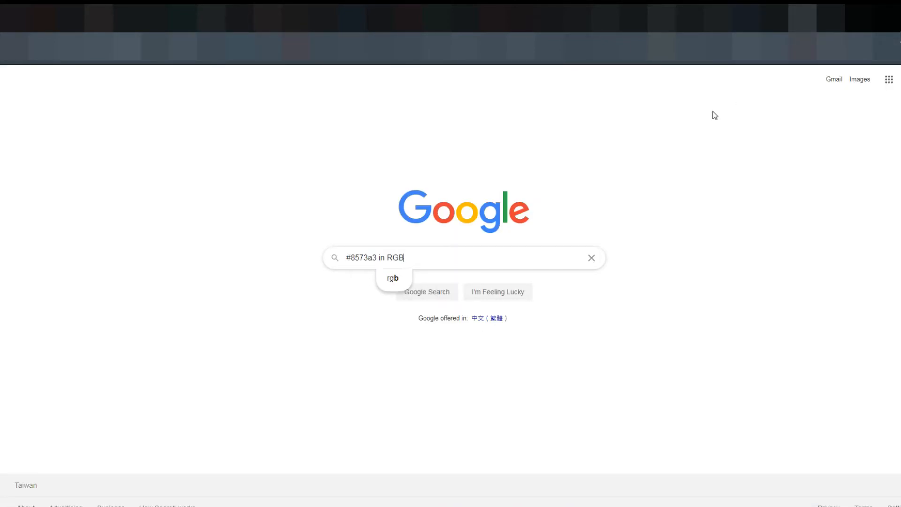
key("Return")
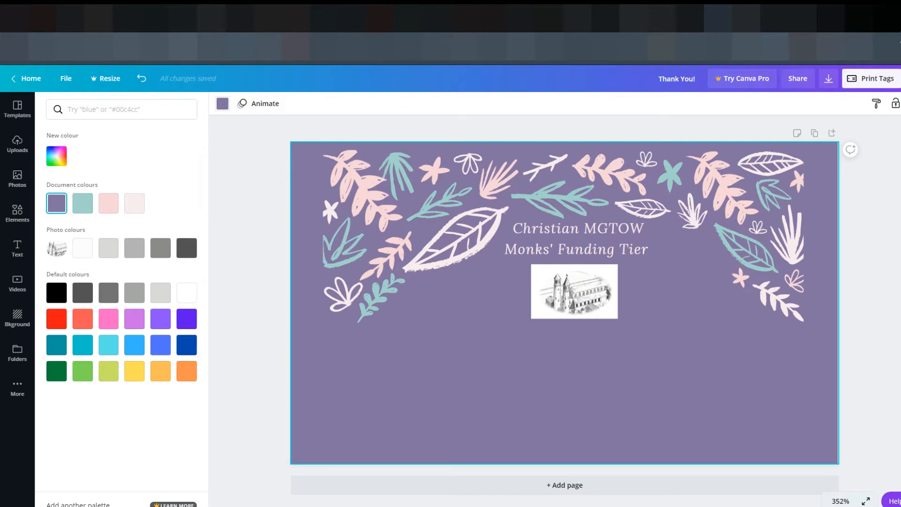
Delete the white-background monastery picture from the Canva design and upload the purple-background version
left_click(573, 300)
key("Delete")
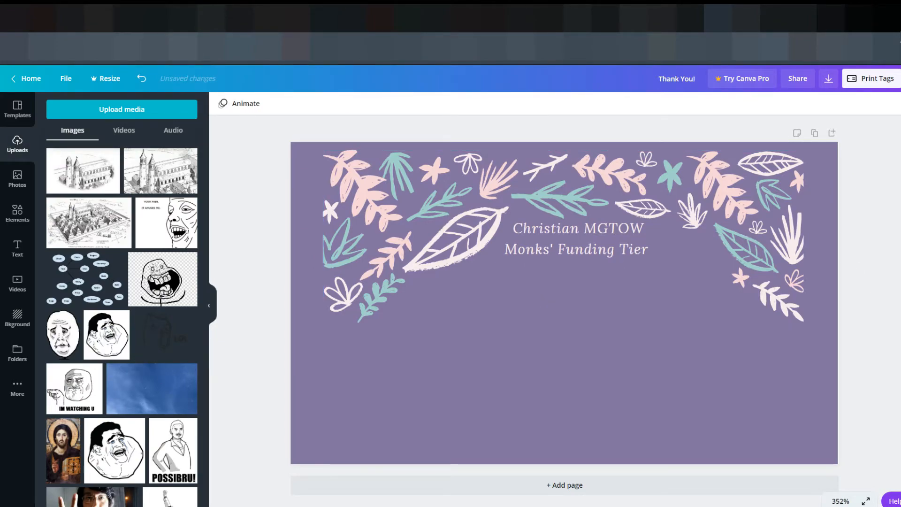
left_click_drag(0, 195, 141, 195)
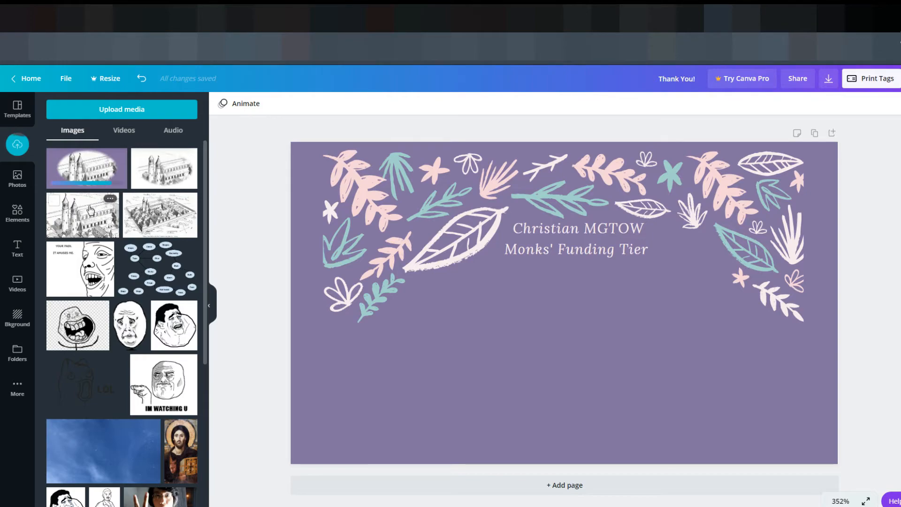
Add the purple-background monastery picture to the design, scale it down and centre it beneath the tier title
left_click(90, 207)
left_click_drag(709, 233, 549, 310)
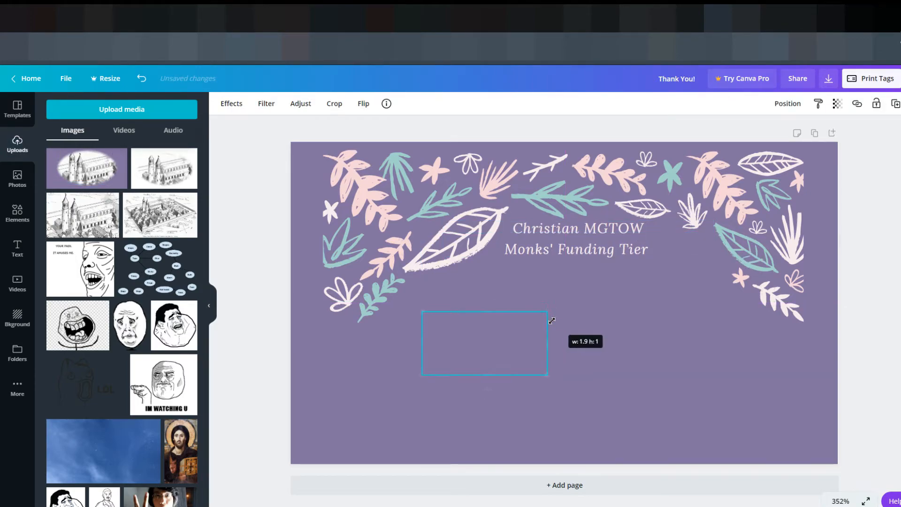
left_click_drag(511, 335, 605, 281)
left_click(654, 288)
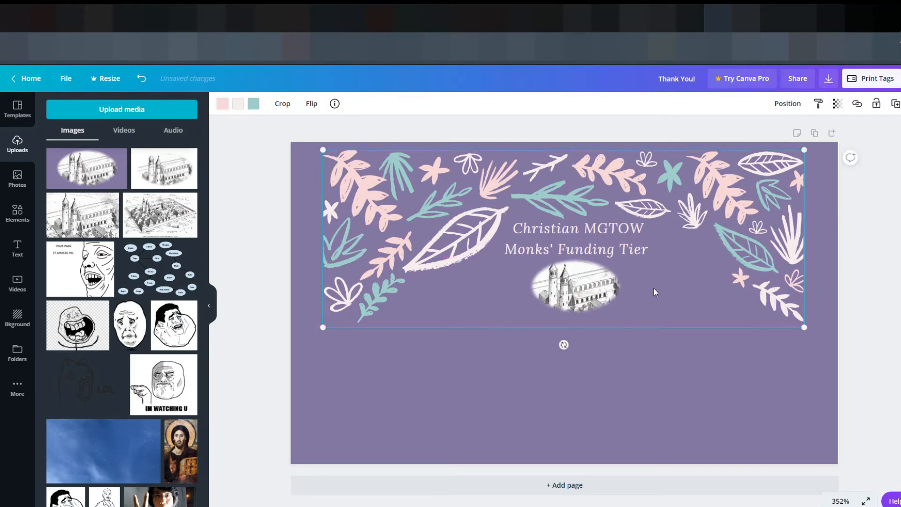
left_click(711, 433)
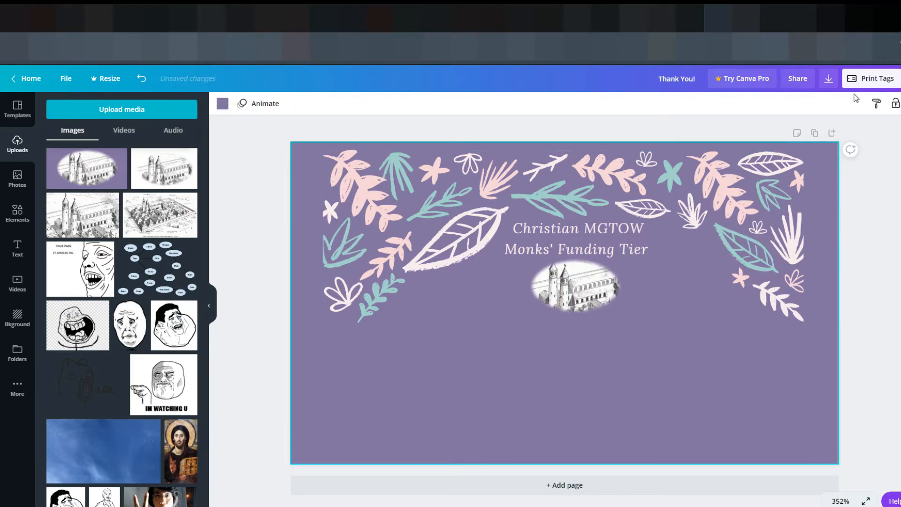
Download the tier design as a PNG image and dismiss the scheduling offer
left_click(828, 78)
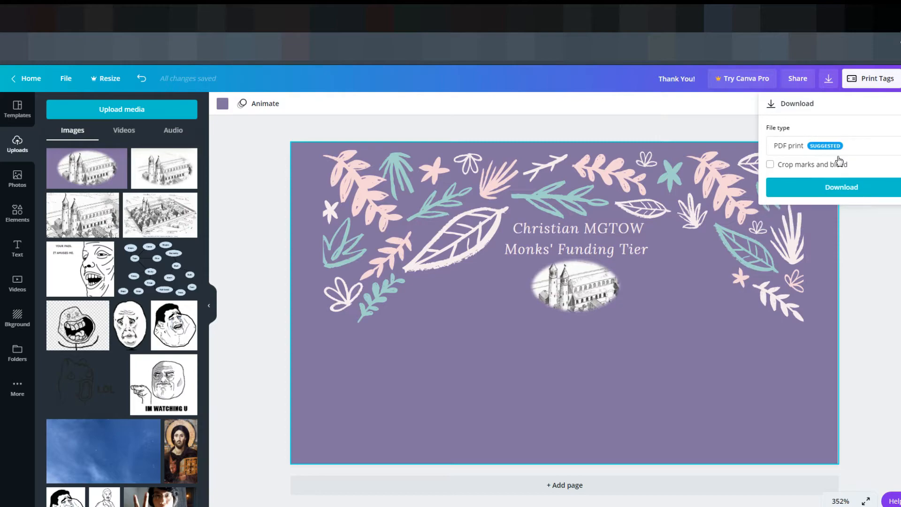
left_click(850, 146)
left_click(838, 112)
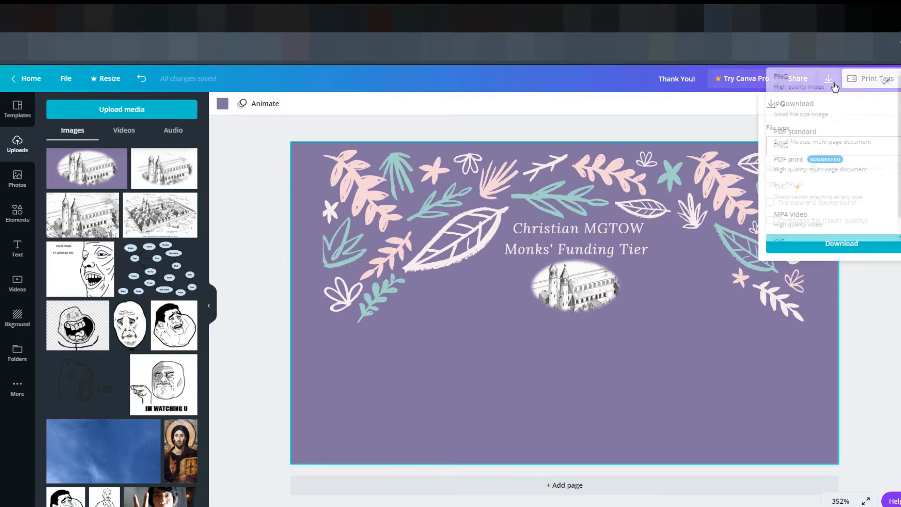
left_click(840, 239)
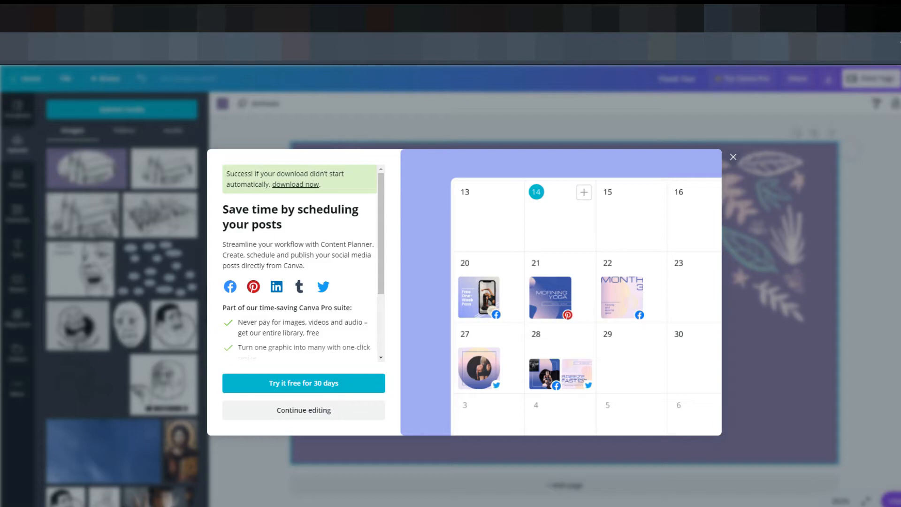
left_click(733, 157)
left_click(866, 227)
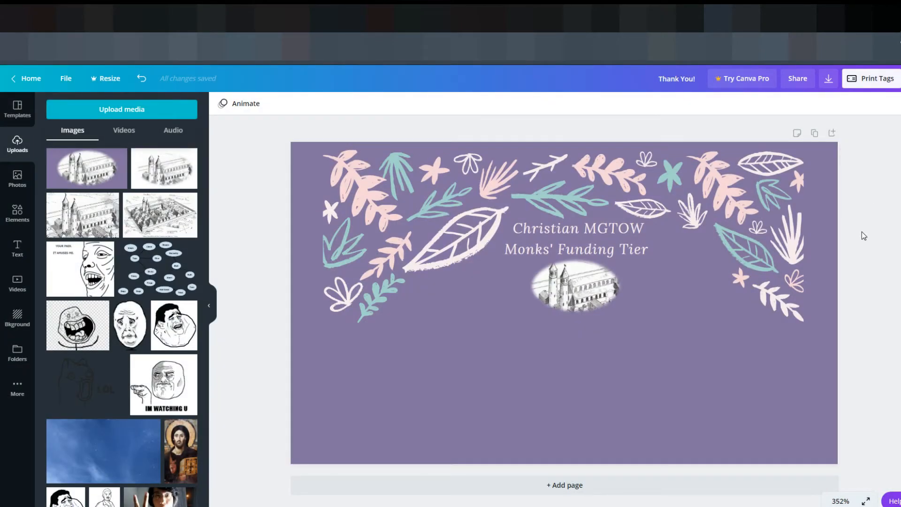
Scale the floral artwork down slightly and shift it sideways to centre it around the tier title
left_click(739, 238)
left_click_drag(807, 149, 783, 159)
mouse_move(687, 164)
left_mouse_down()
mouse_move(711, 163)
mouse_move(702, 163)
left_mouse_up()
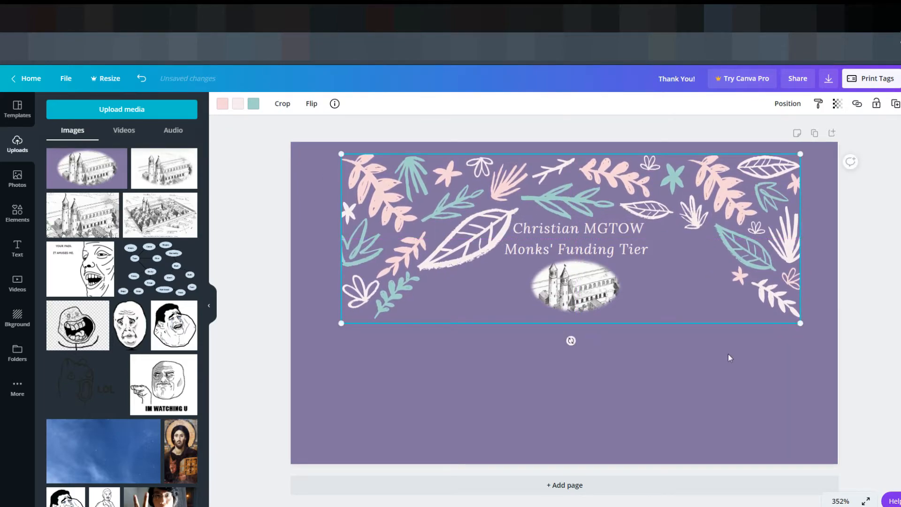
left_click(888, 335)
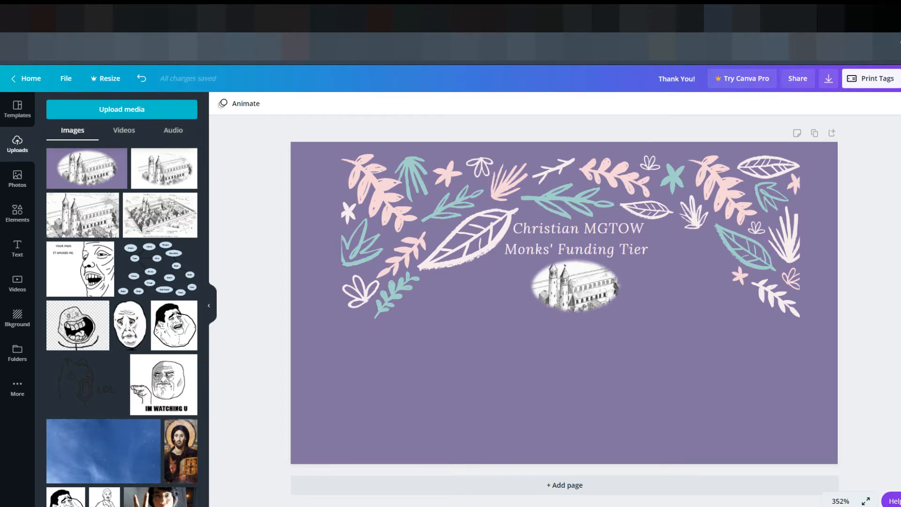
Shrink the monastery picture and the tier title text above it so both take up less space
left_click(580, 307)
left_click_drag(634, 256, 600, 281)
left_click(606, 232)
left_click_drag(712, 219, 653, 224)
Scale the floral artwork down further in stages and recentre it around the title and monastery picture
left_click(652, 217)
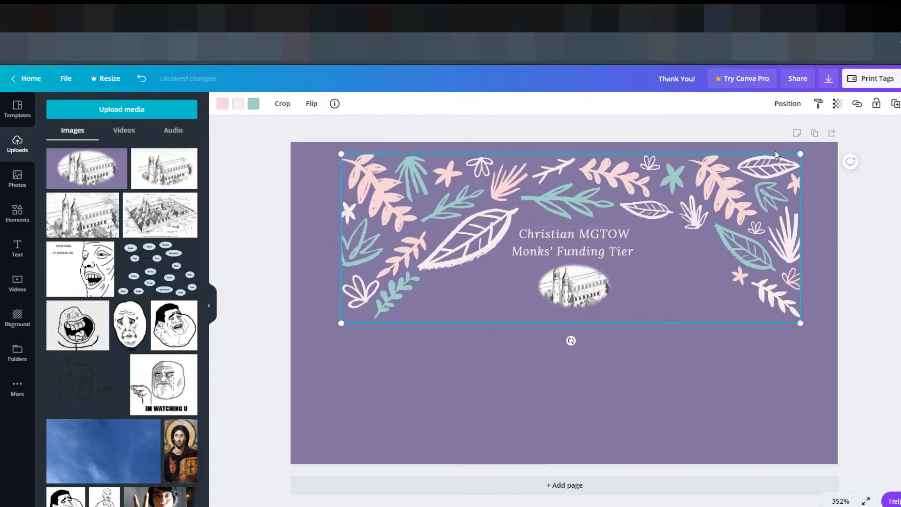
left_click_drag(803, 153, 773, 173)
left_click_drag(688, 176, 712, 177)
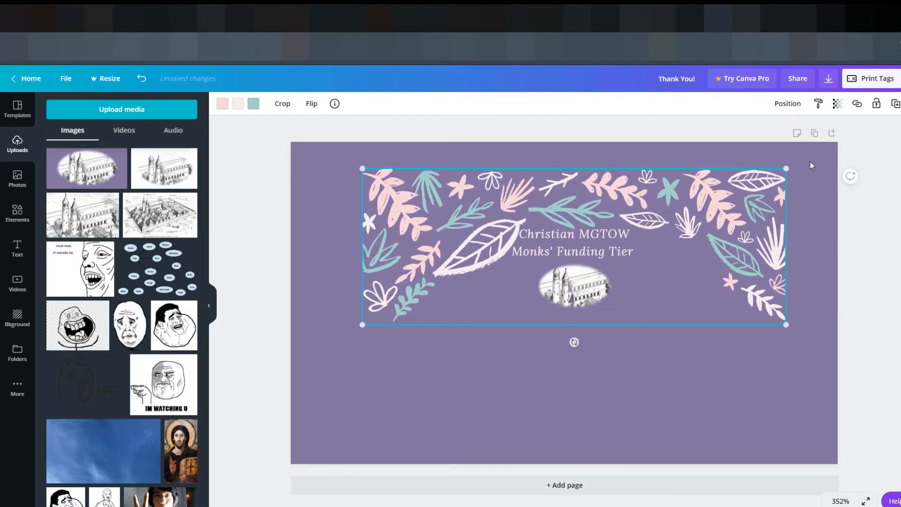
left_click_drag(791, 166, 787, 166)
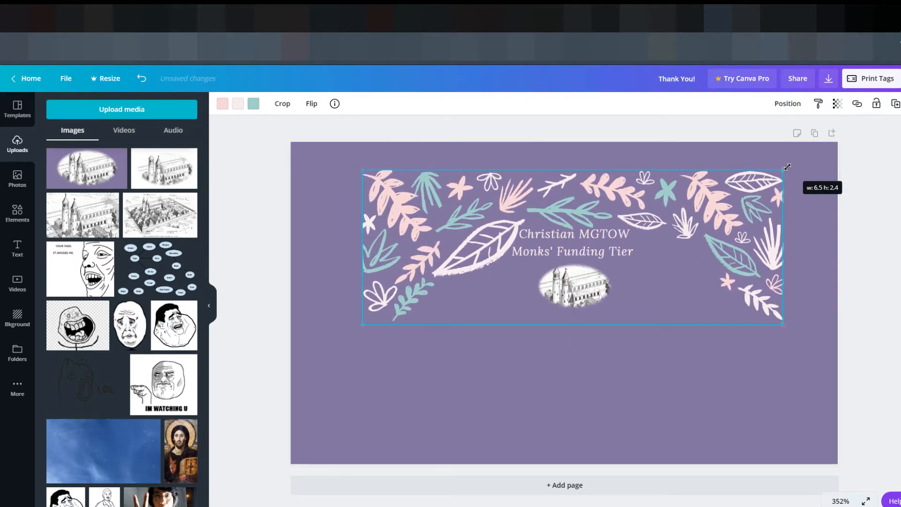
left_click(638, 399)
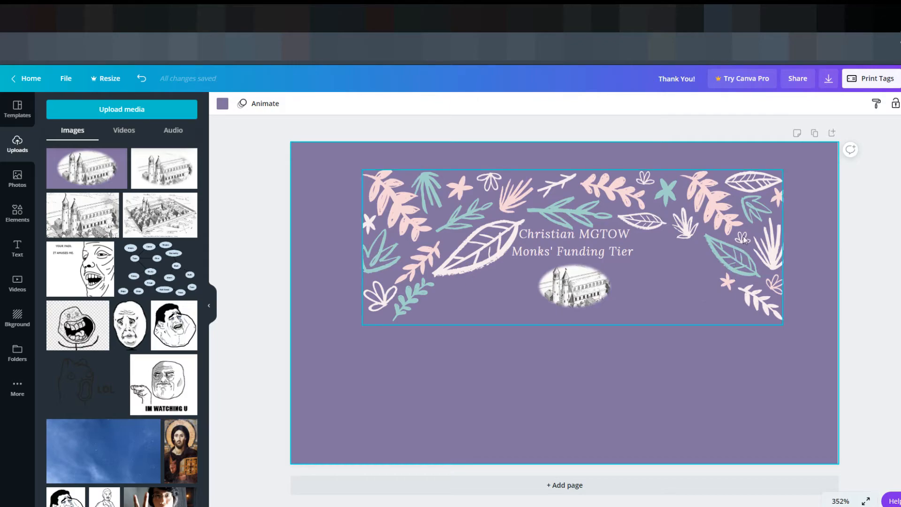
left_click(780, 181)
left_click_drag(781, 168, 762, 177)
left_click_drag(652, 204, 659, 199)
left_click(681, 380)
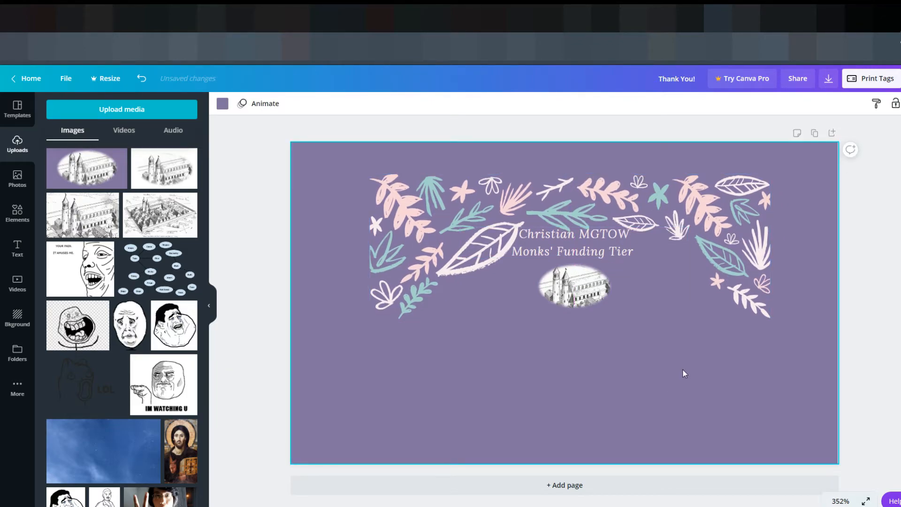
Download the resized tier design as a PNG and close the promotional window
left_click(832, 84)
left_click(840, 145)
scroll(826, 117, "up", 2)
left_click(810, 80)
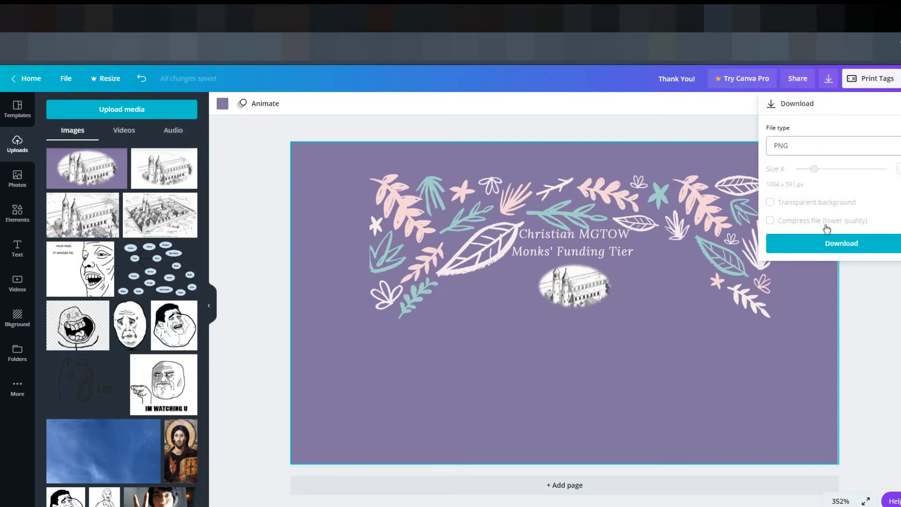
left_click(825, 244)
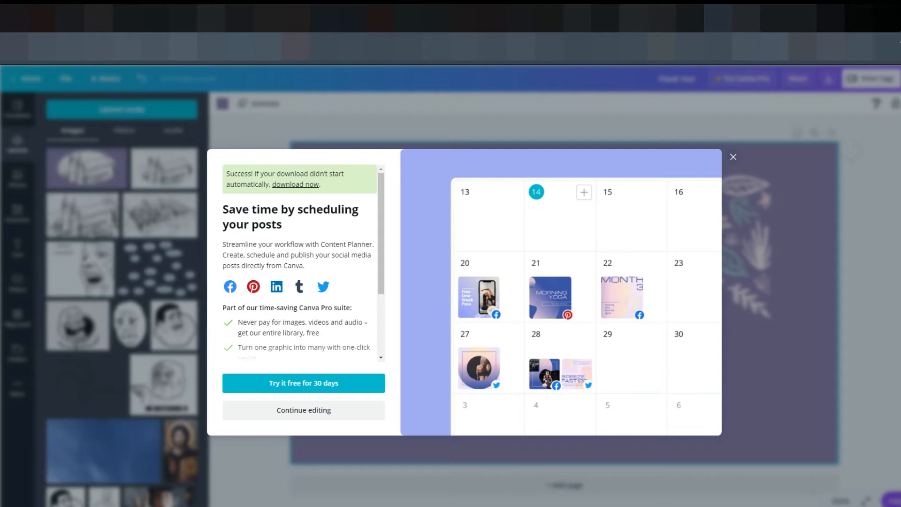
left_click(735, 159)
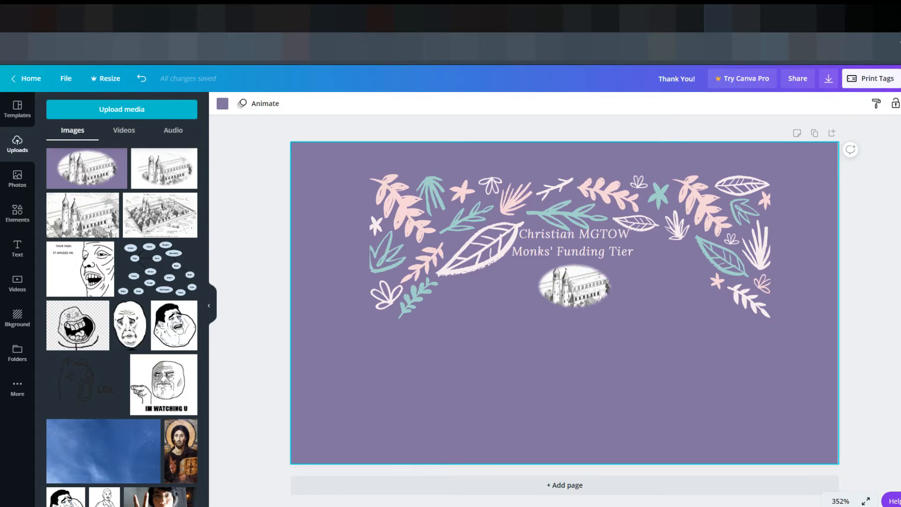
Reduce the monastery picture a little more and scale the floral artwork down slightly to match
left_click(610, 279)
left_click_drag(622, 263, 598, 273)
left_click(637, 200)
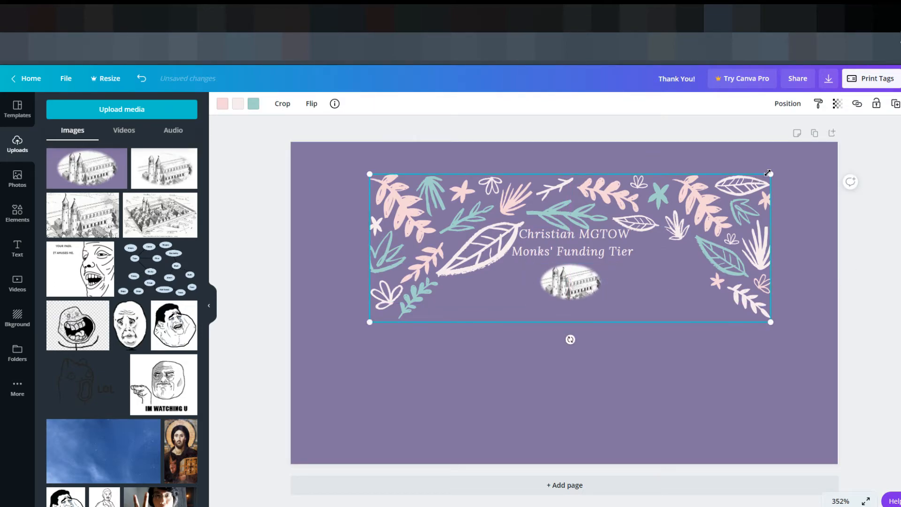
left_click_drag(768, 173, 760, 176)
left_click(570, 282)
Set the tier title's font size to 4.8 and move the title down closer to the monastery picture
left_click(633, 248)
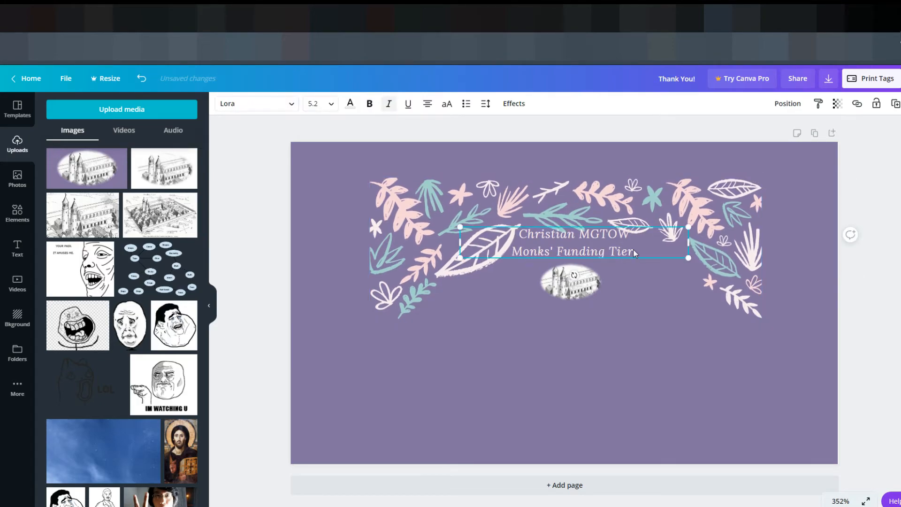
left_click_drag(634, 251, 516, 233)
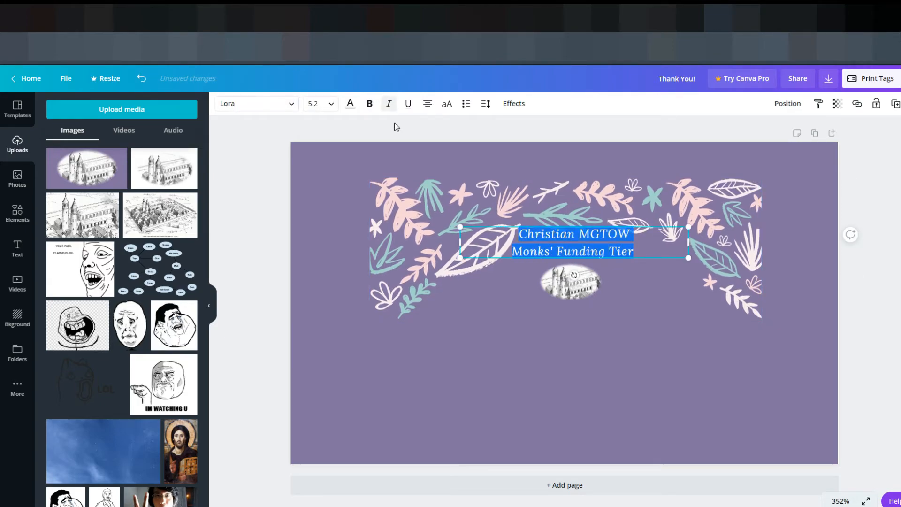
left_click(334, 105)
left_click(314, 103)
left_click(314, 104)
left_click(314, 104)
left_click(315, 105)
type("4.8")
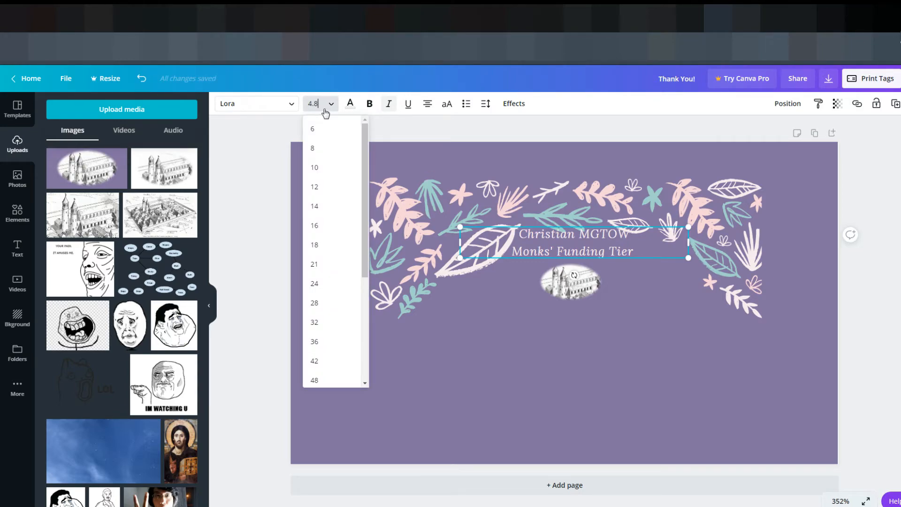
key("Return")
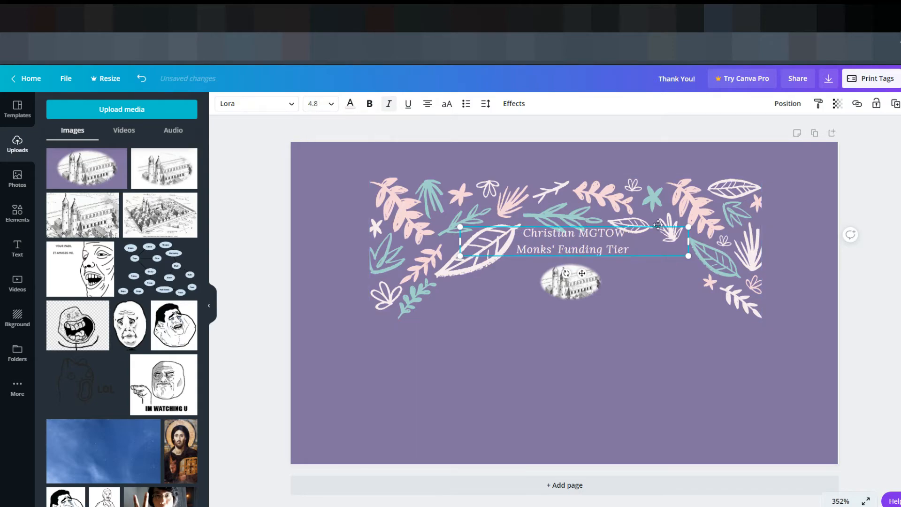
left_click_drag(658, 225, 658, 231)
left_click(652, 286)
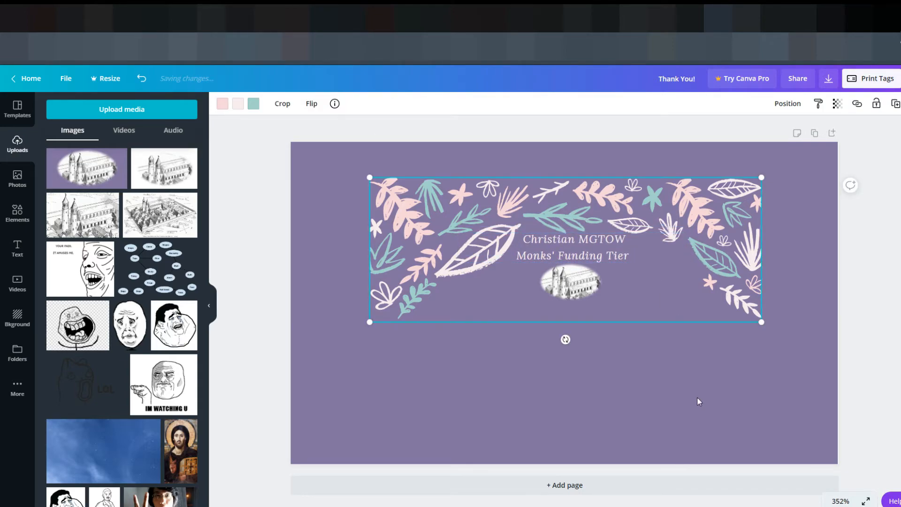
left_click(796, 354)
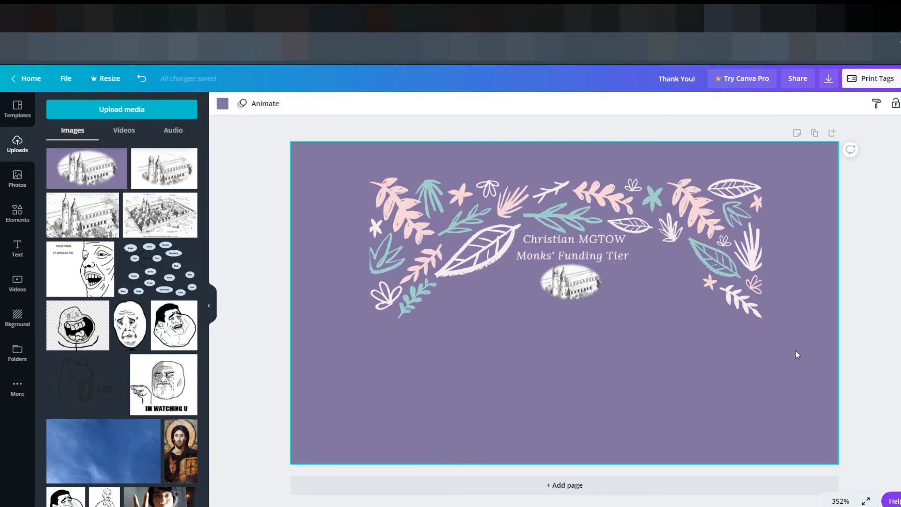
Export the updated design with the smaller title as a PNG file and close the post-download offer
left_click(850, 84)
left_click(817, 158)
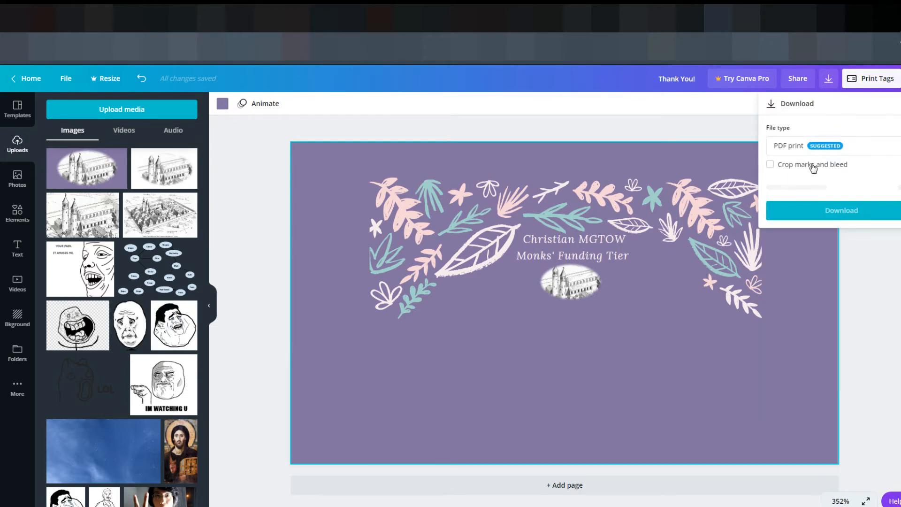
left_click(814, 145)
scroll(819, 87, "up", 1)
left_click(819, 91)
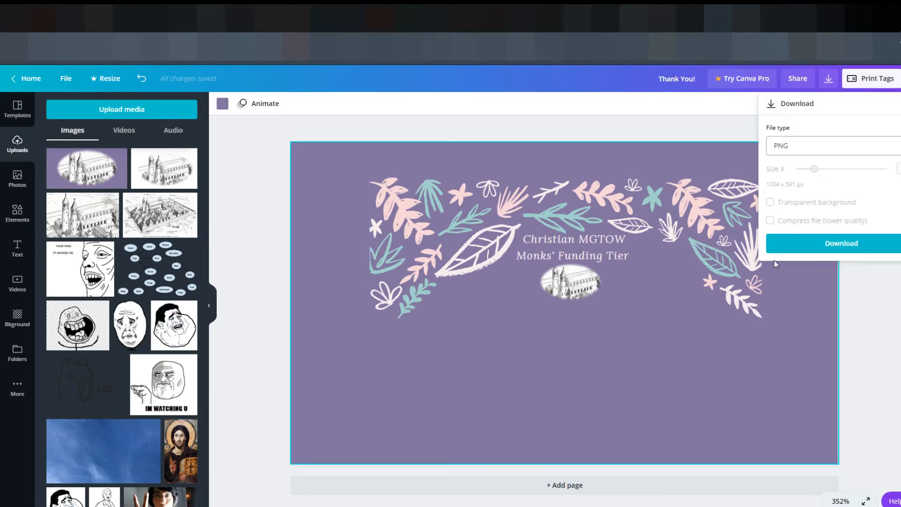
left_click(815, 247)
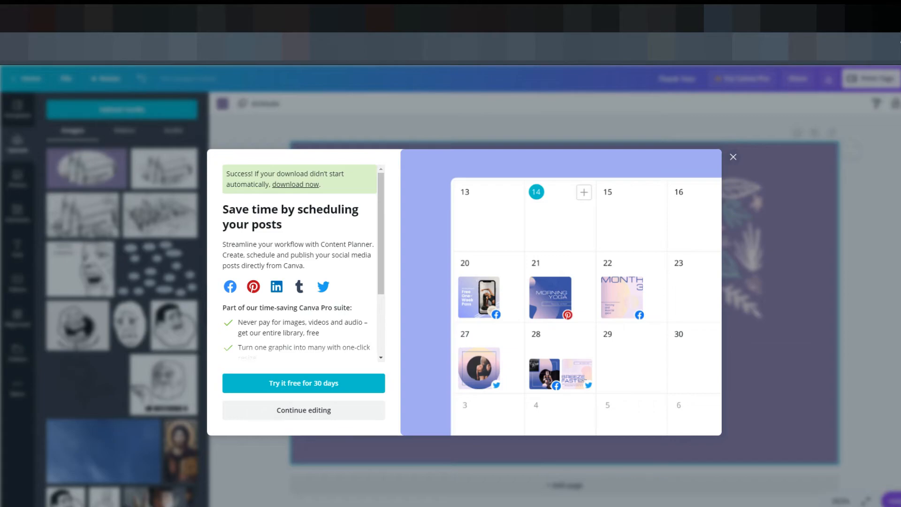
left_click(733, 157)
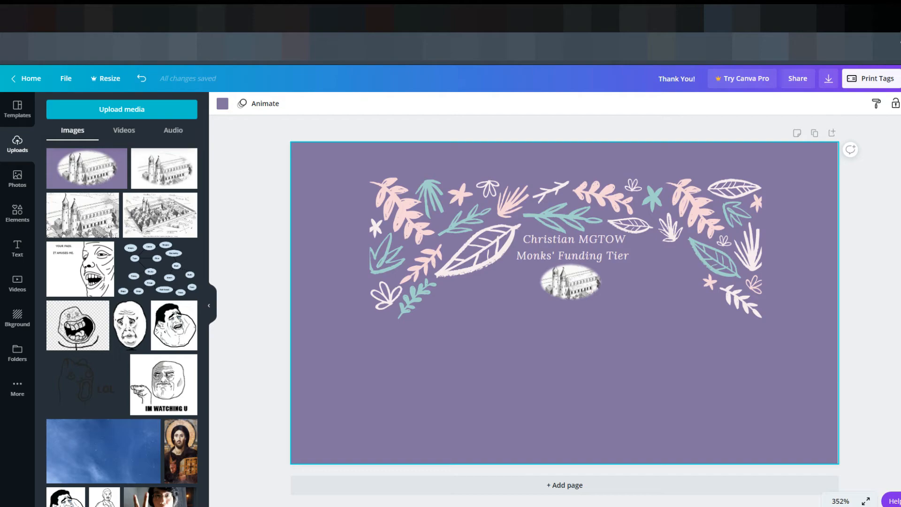
Switch to Patreon and upload the exported design as the tier image for the Christian MGTOW Monks' Funding Tier
left_click(308, 19)
scroll(467, 320, "down", 4)
scroll(403, 333, "up", 3)
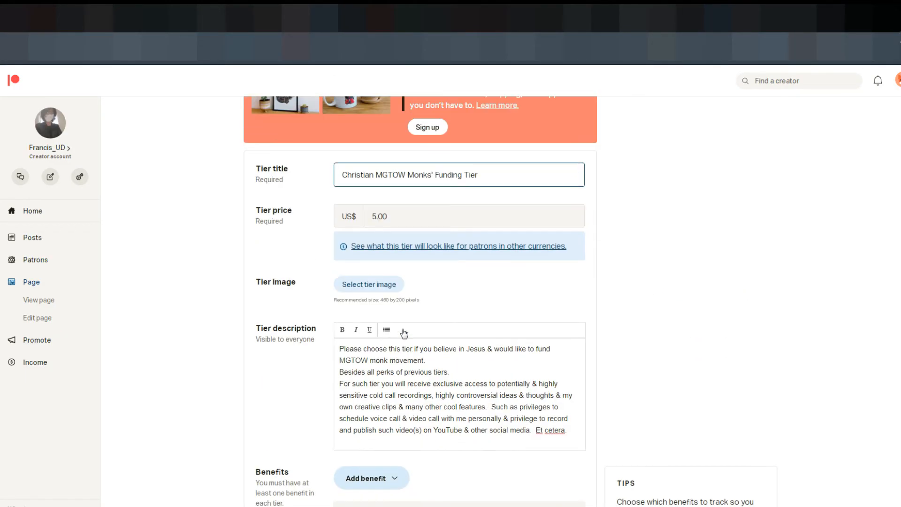
left_click(388, 287)
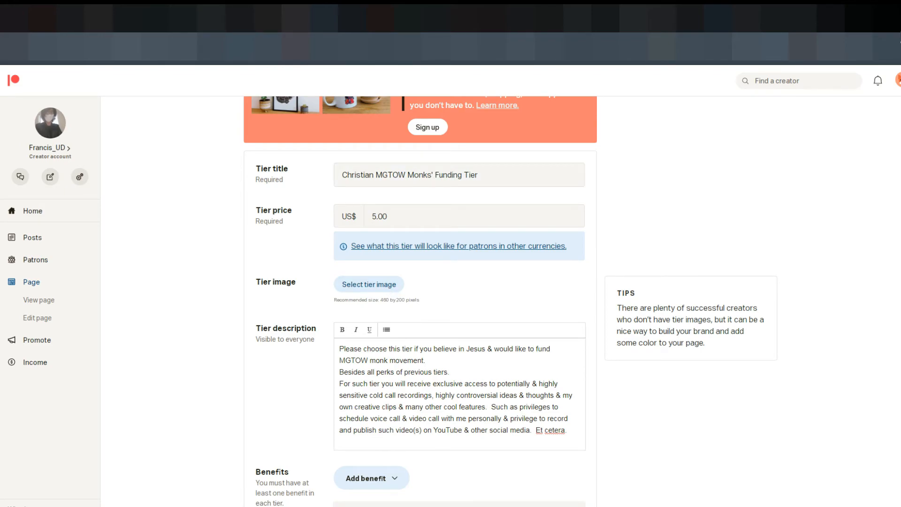
left_click(567, 402)
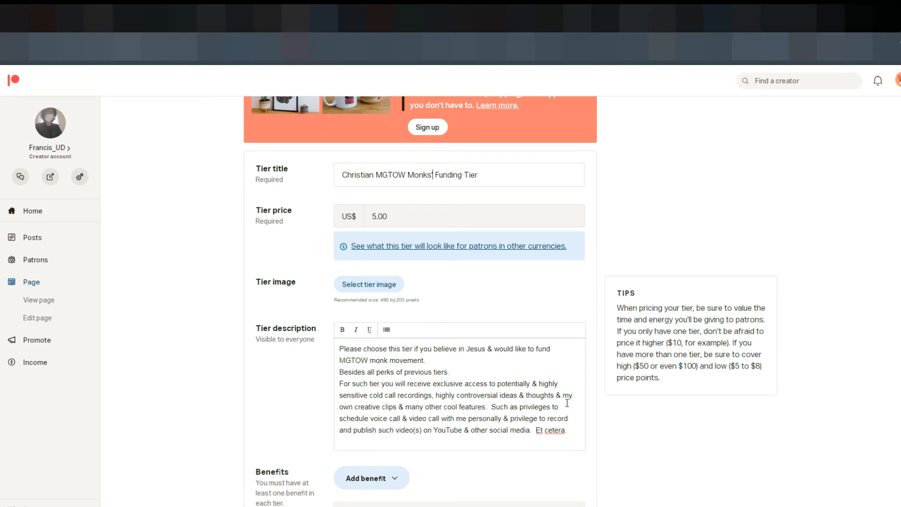
left_click(509, 302)
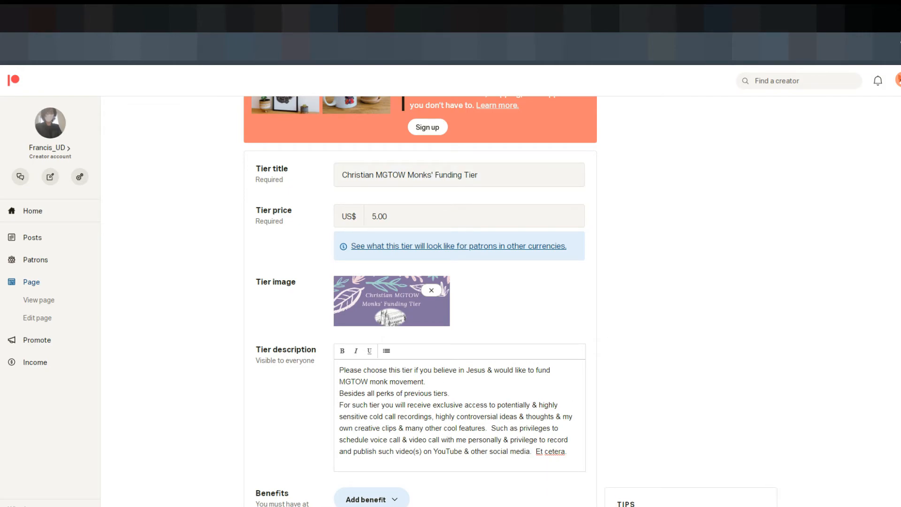
Return to the Canva design and make the whole "Christian MGTOW Monks' Funding Tier" title bold
left_click(718, 19)
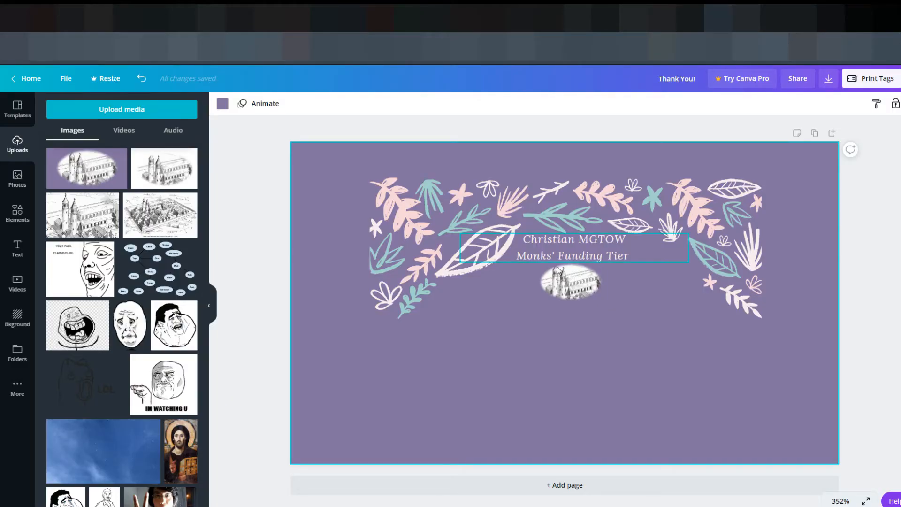
left_click(569, 244)
double_click(568, 245)
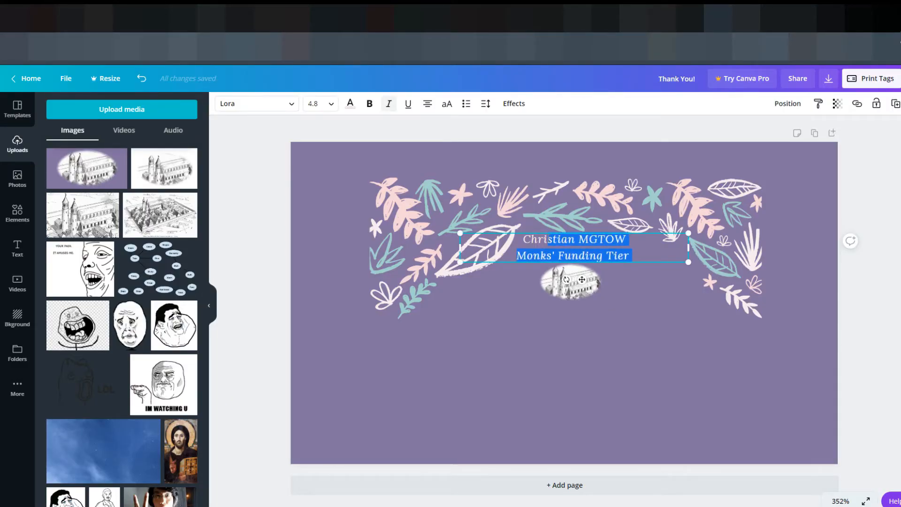
left_click(370, 103)
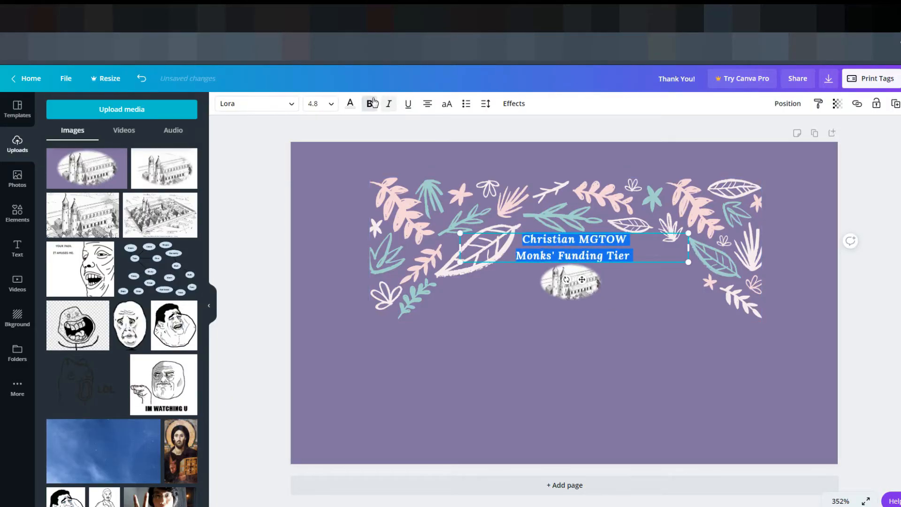
left_click(631, 240)
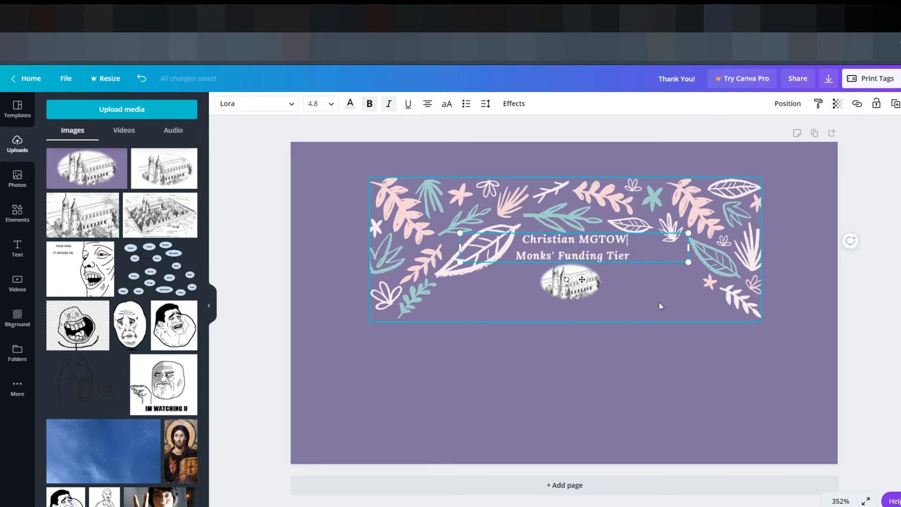
left_click(647, 273)
left_click(883, 292)
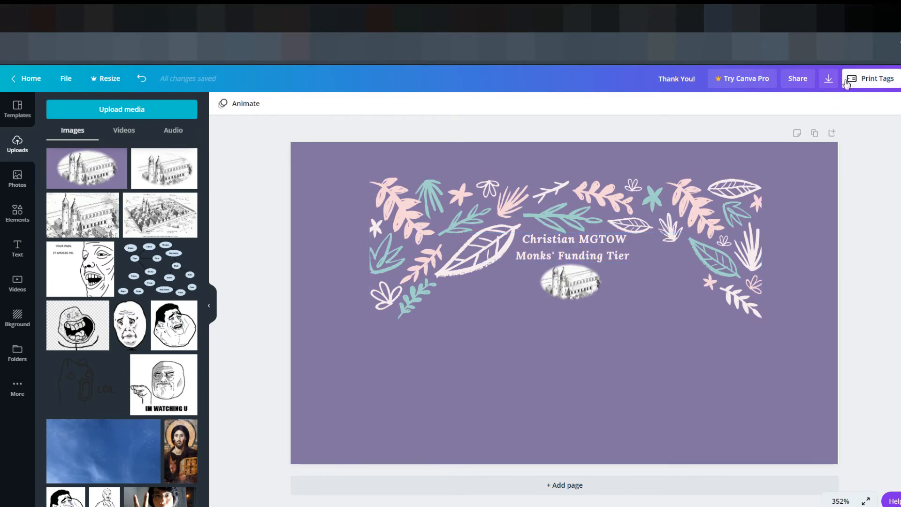
Export the design with the bold title as a PNG file and close the post-download offer
left_click(829, 79)
left_click(838, 143)
scroll(839, 142, "up", 1)
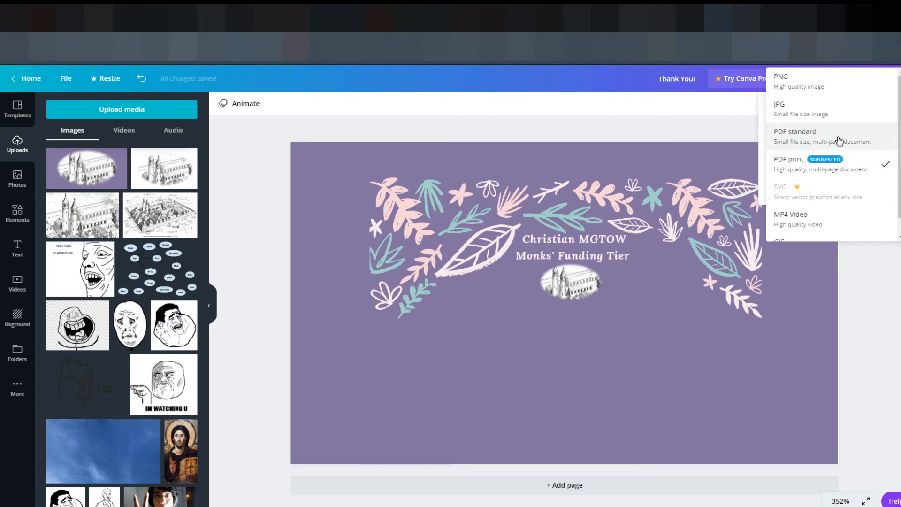
left_click(814, 83)
left_click(814, 242)
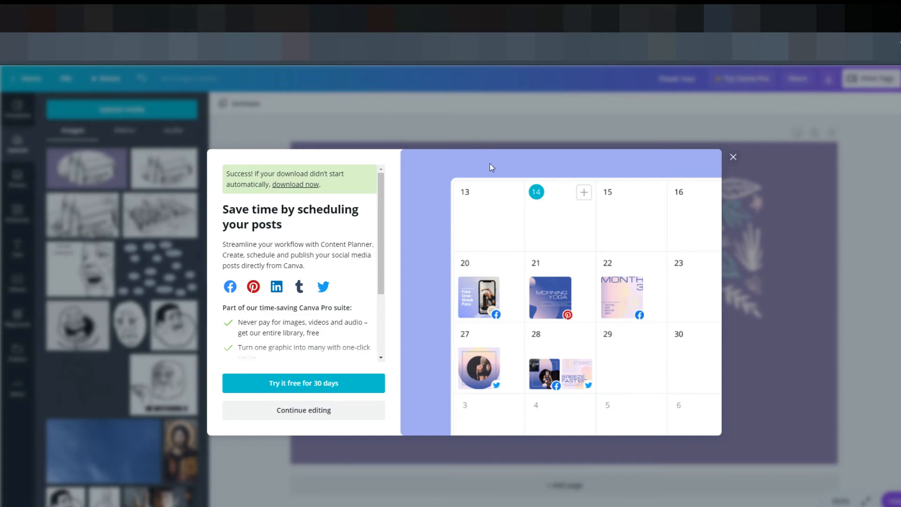
left_click(733, 157)
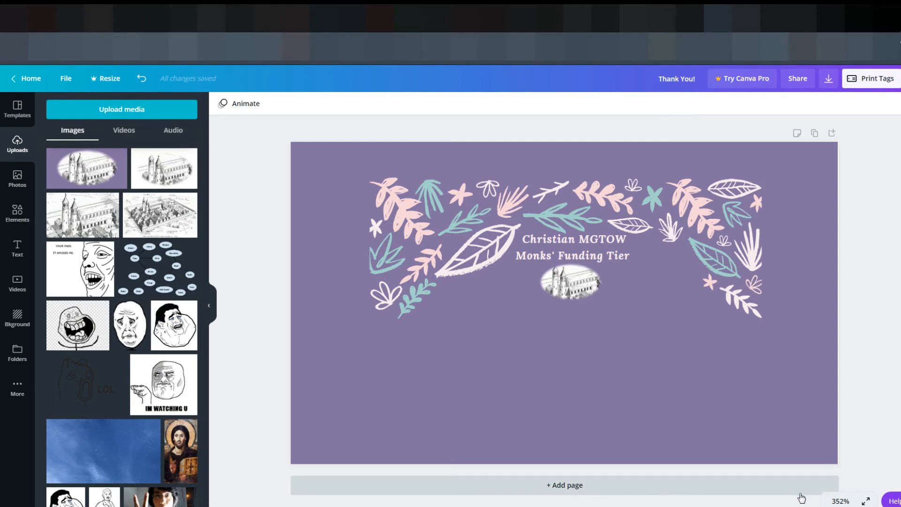
Switch to Patreon, replace the Christian MGTOW Monks' Funding Tier image with the newly exported bold-title design, and save the tier
left_click(296, 19)
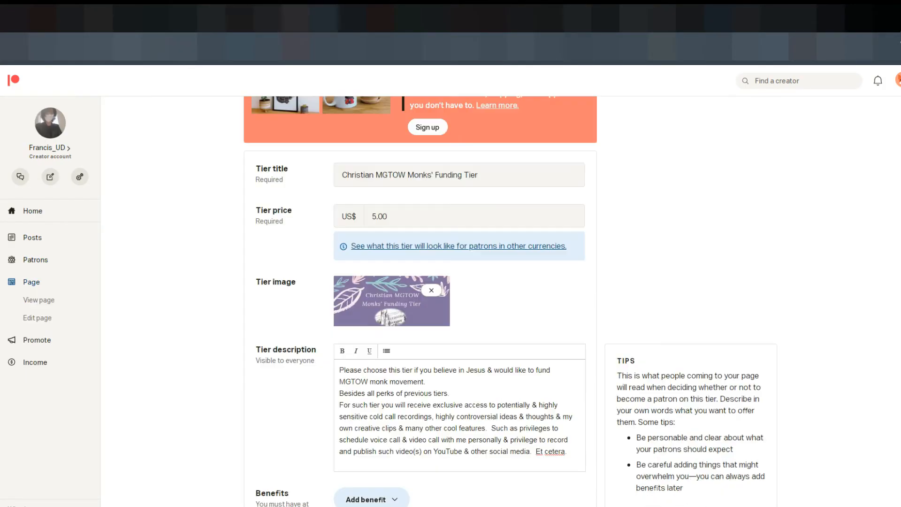
left_click(431, 291)
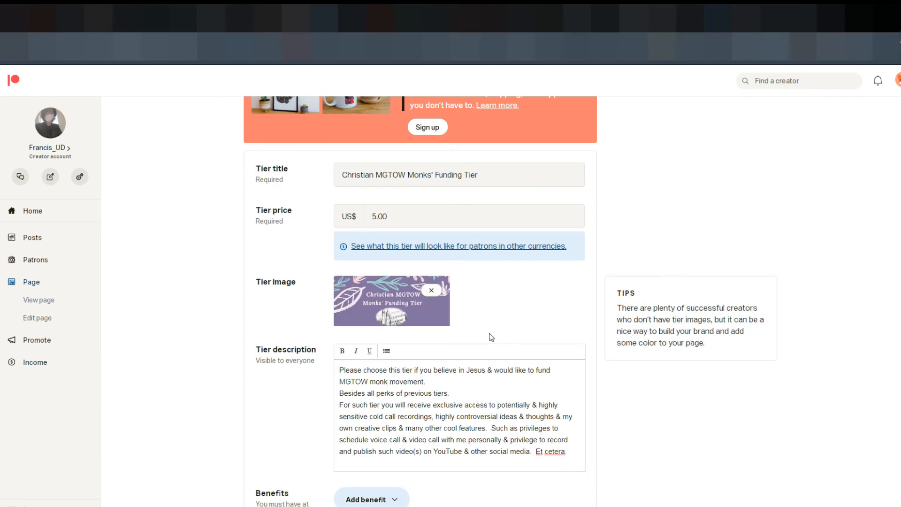
scroll(432, 334, "down", 7)
scroll(401, 403, "up", 10)
scroll(401, 397, "down", 10)
left_click(279, 337)
scroll(308, 372, "up", 5)
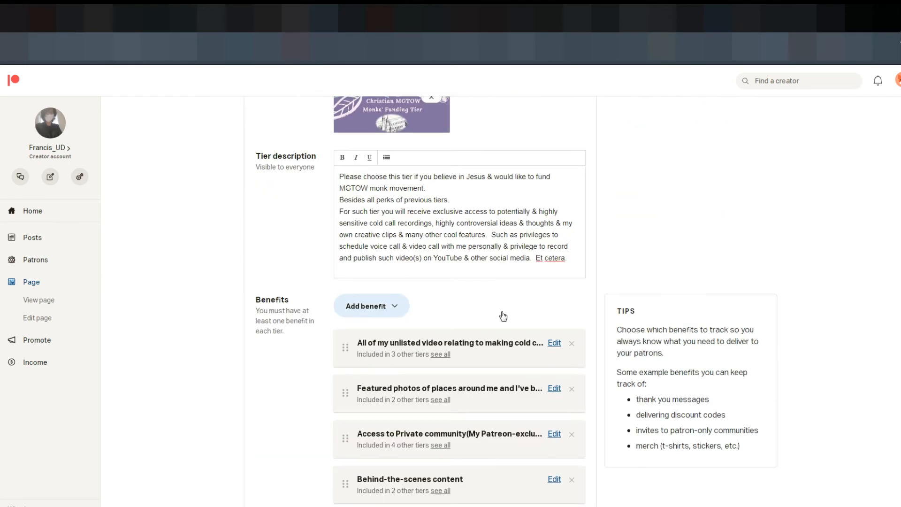
scroll(467, 317, "up", 8)
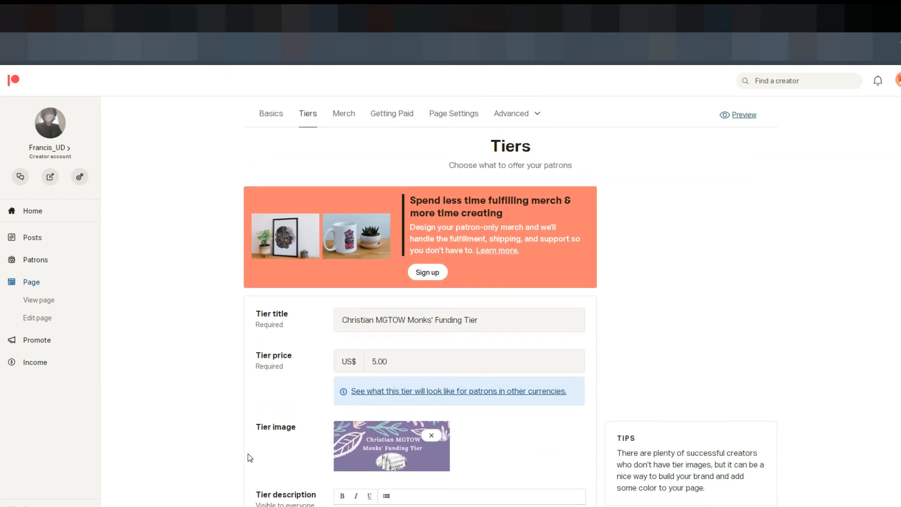
Review the updated tier in the tier list and open the "Funding Personal Development For All Men" tier for editing
scroll(244, 417, "down", 7)
scroll(246, 418, "up", 4)
scroll(246, 418, "down", 5)
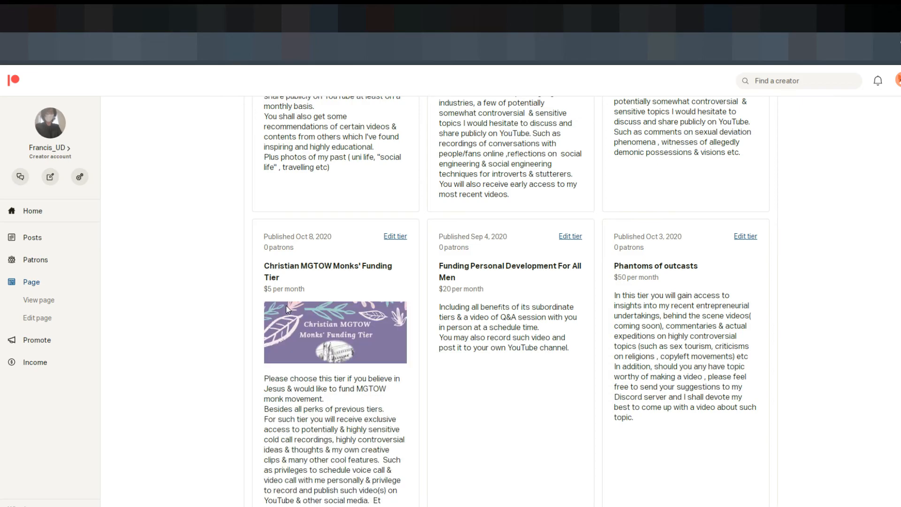
scroll(371, 340, "up", 5)
scroll(417, 321, "down", 5)
left_click(571, 238)
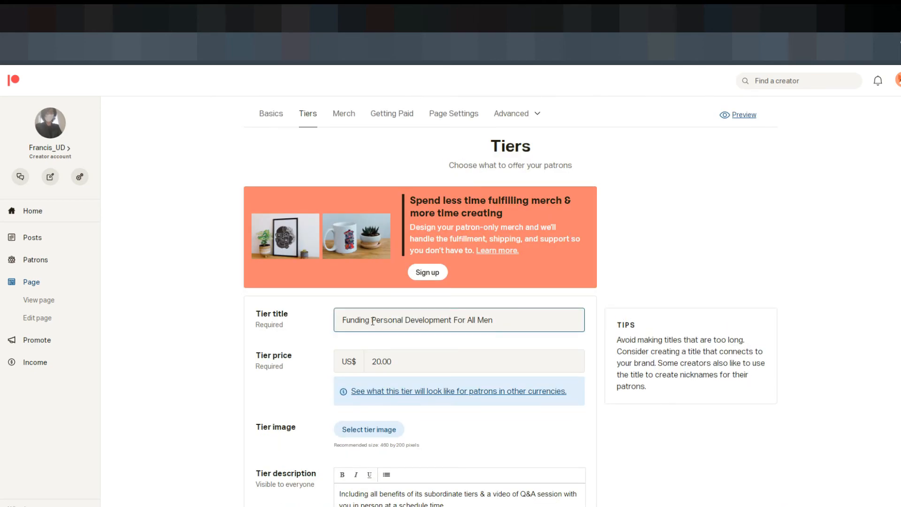
Reword the tier title to "Personal Development Funding For All Men"
double_click(356, 320)
key("BackSpace")
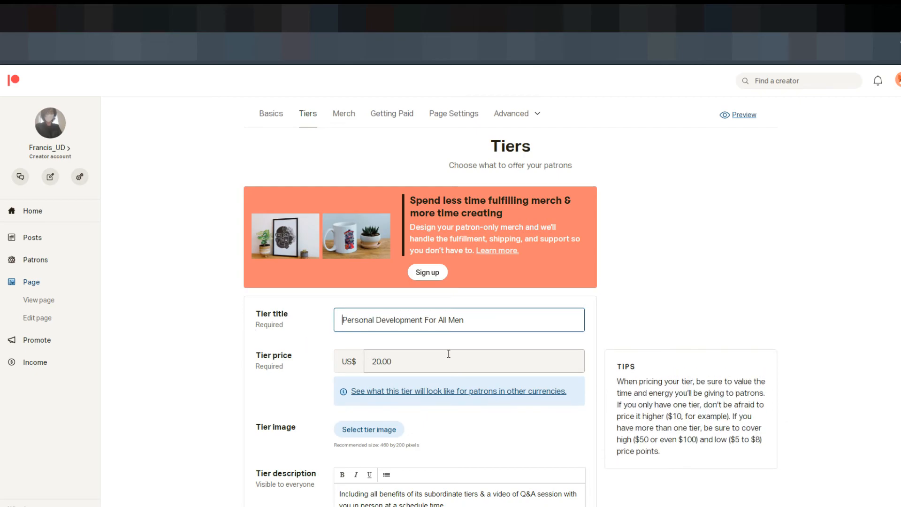
left_click(425, 320)
type("Fudning")
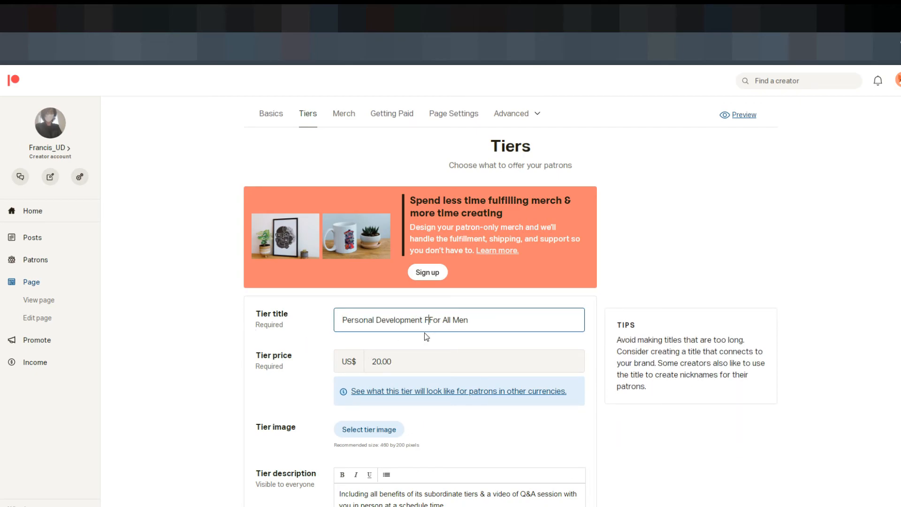
key("BackSpace")
key("BackSpace")
key("BackSpace")
key("BackSpace")
key("BackSpace")
key("BackSpace")
type("nding")
key("End")
Look over the tier form and select the complete reworded title text
scroll(456, 328, "down", 2)
scroll(455, 337, "up", 2)
scroll(455, 337, "down", 2)
scroll(456, 337, "up", 2)
left_click_drag(497, 321, 316, 326)
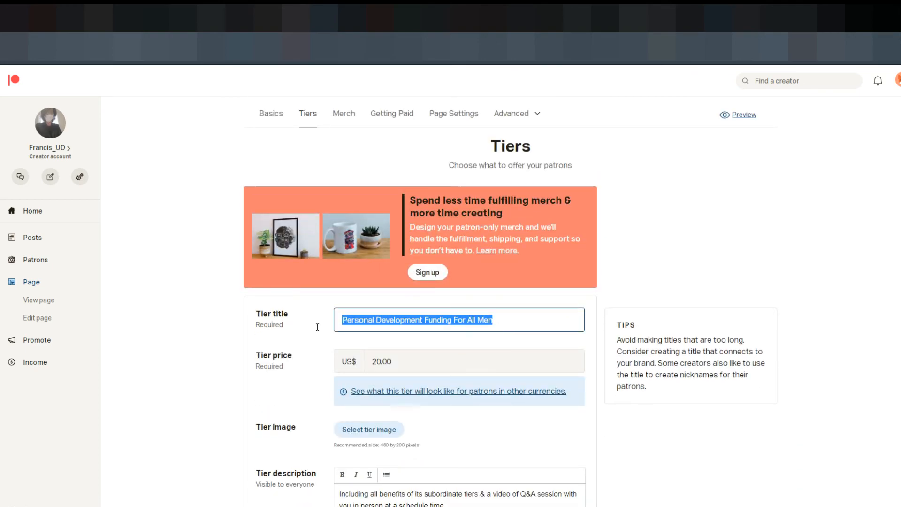
left_click(503, 318)
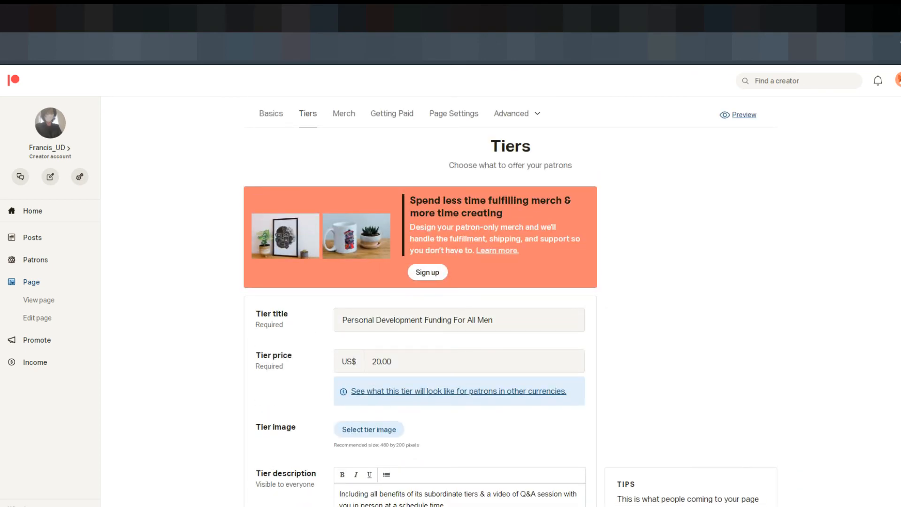